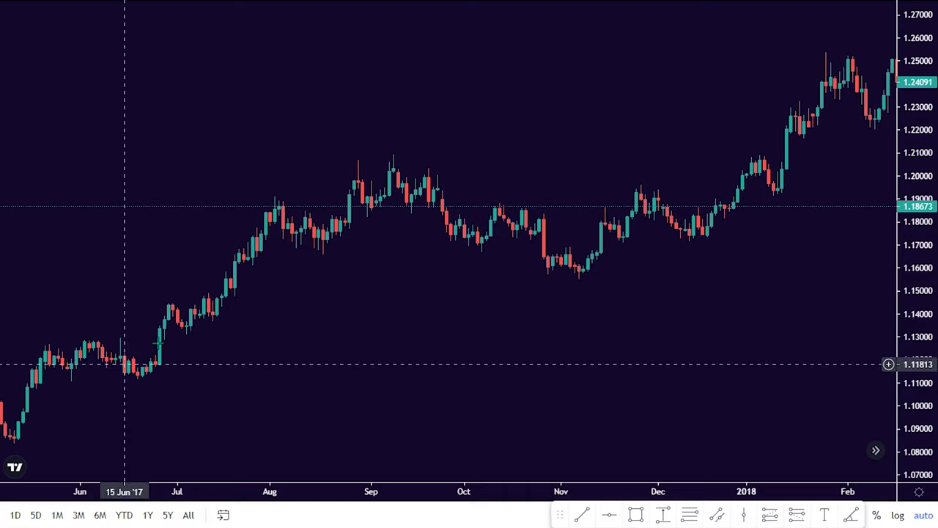
Draw a trend line along the falling highs from 06 Feb '18 to 26 Apr '18 and a second one beneath the lows.
drag(549, 252, 198, 262)
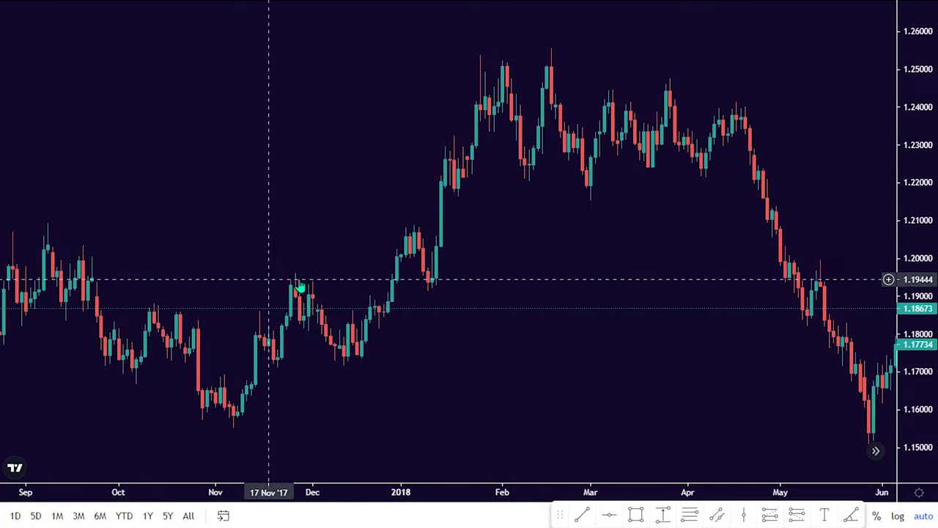
drag(489, 178, 435, 140)
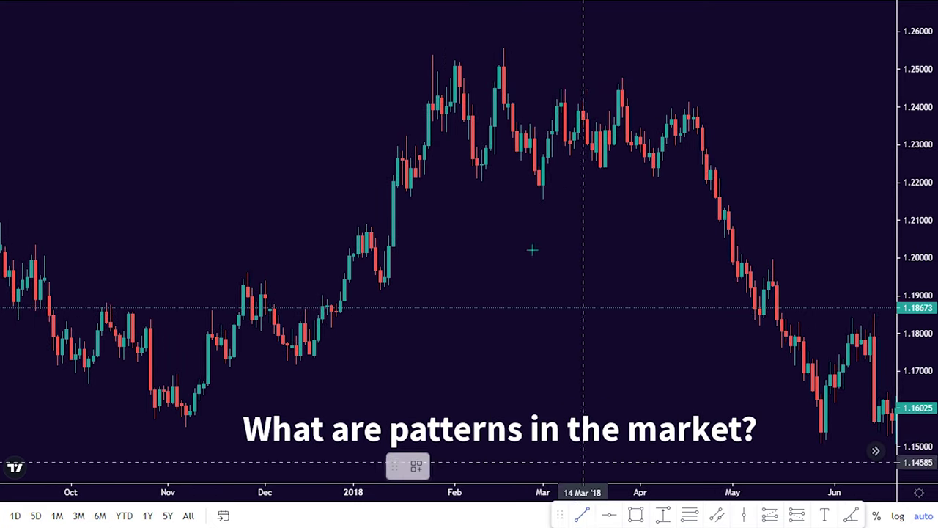
click(468, 57)
click(720, 110)
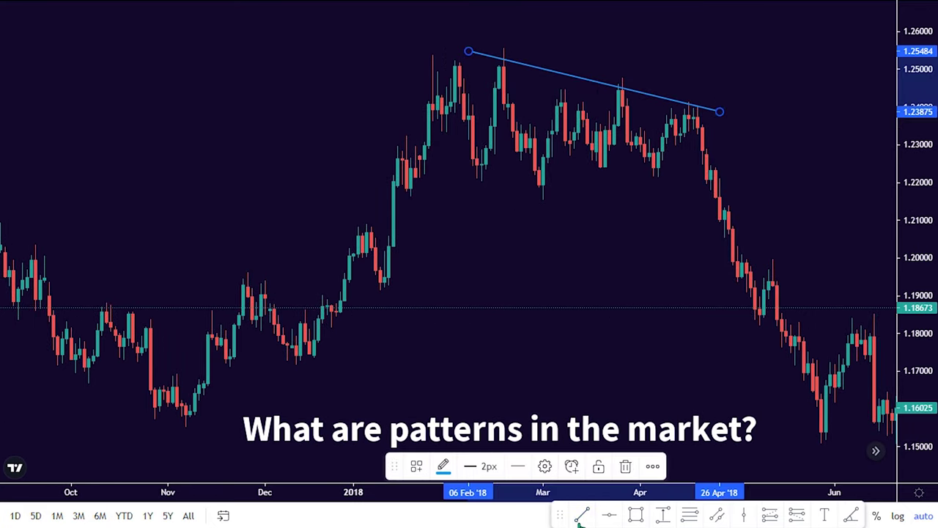
click(478, 252)
click(407, 194)
click(749, 170)
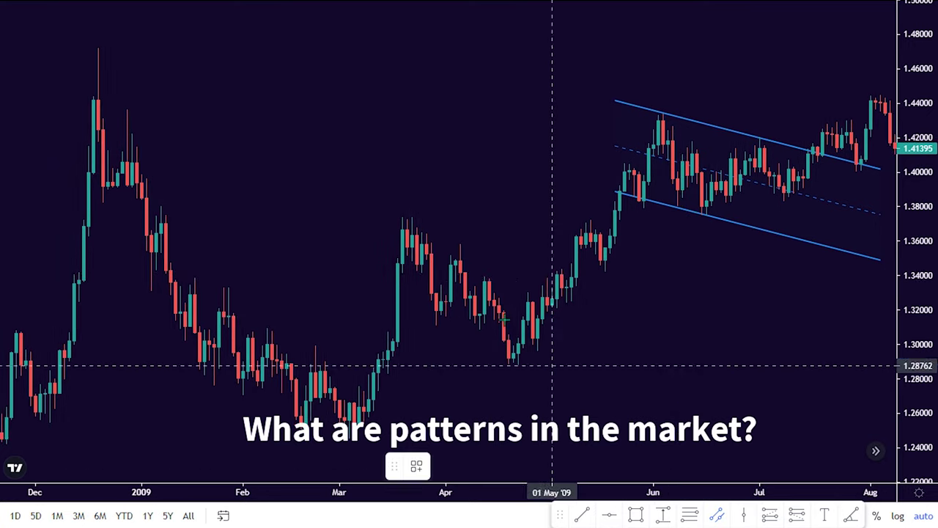
Draw the upper edge of a parallel channel along the falling highs from late March to early May 2009.
click(412, 214)
click(577, 325)
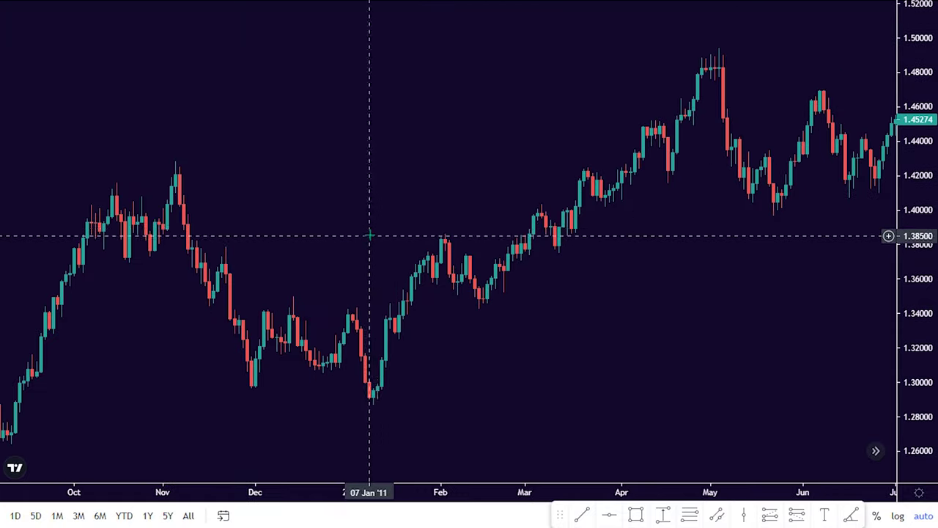
scroll(374, 231, up, 5)
scroll(380, 229, up, 3)
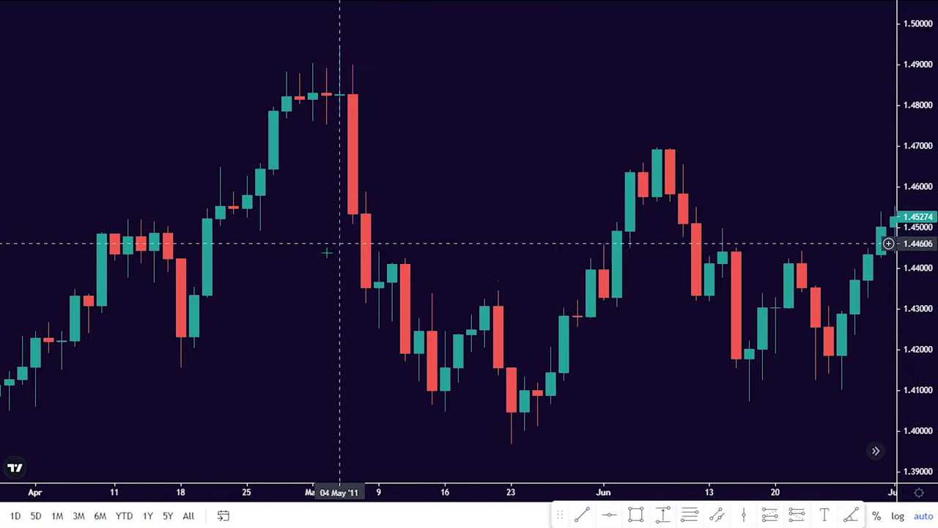
drag(341, 245, 527, 136)
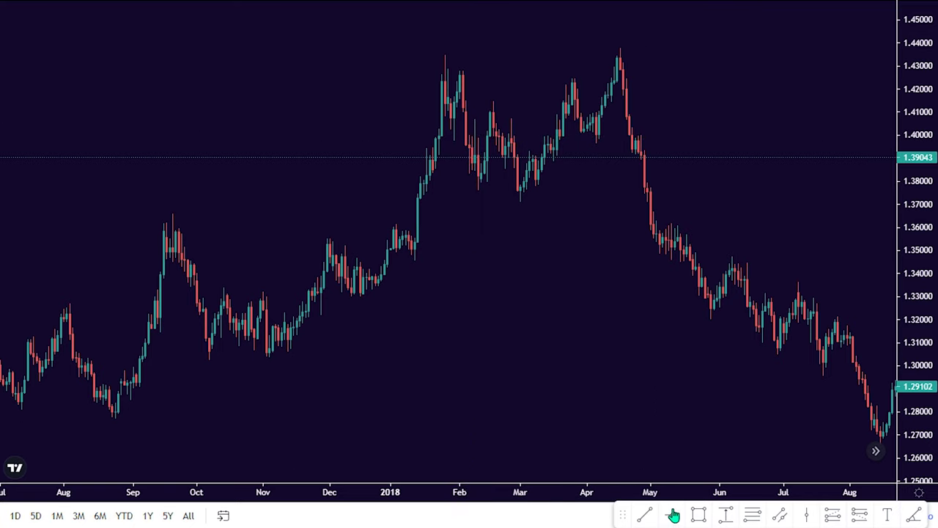
Place a horizontal line at 1.37542 under the early 2018 double top.
click(568, 193)
click(566, 198)
scroll(565, 196, up, 3)
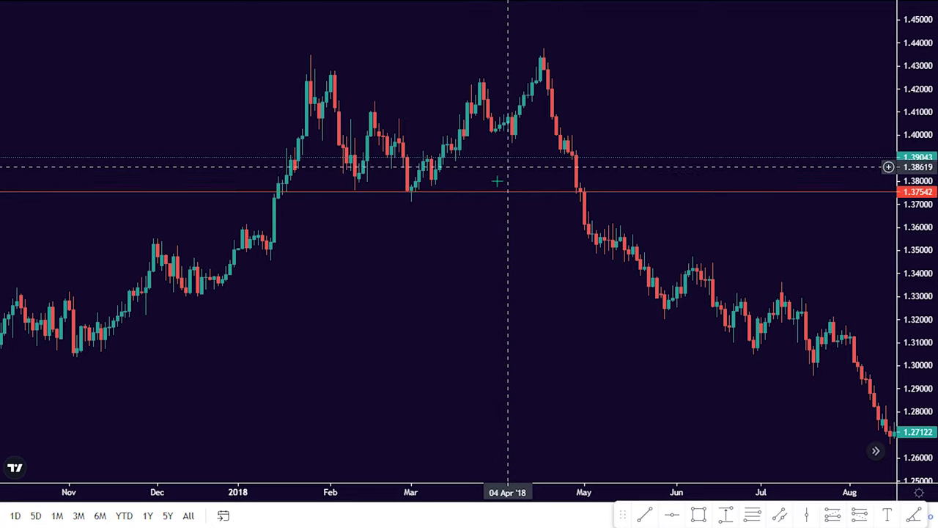
Draw a descending parallel channel around the December 2017 pullback, with its upper edge falling from 1.35546 to about 1.33676 at 29 Dec '17.
drag(381, 266, 776, 246)
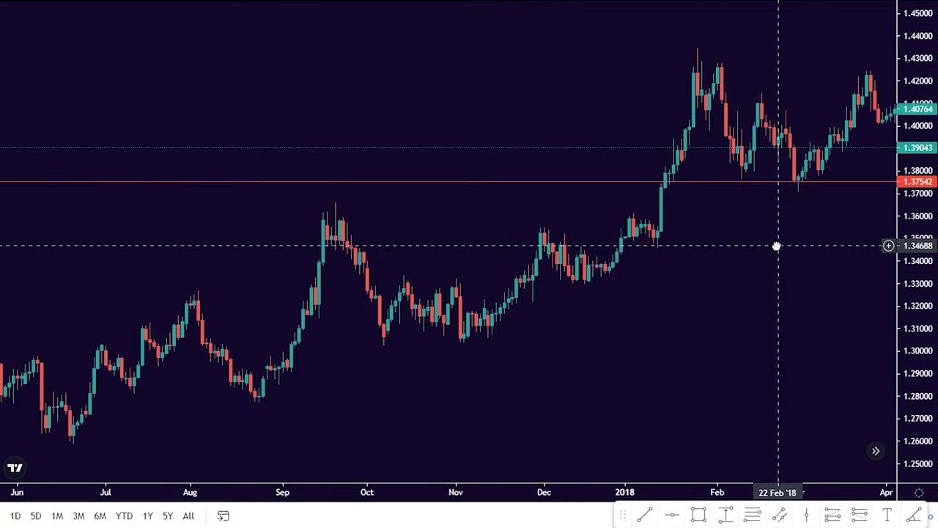
click(779, 517)
drag(545, 227, 621, 268)
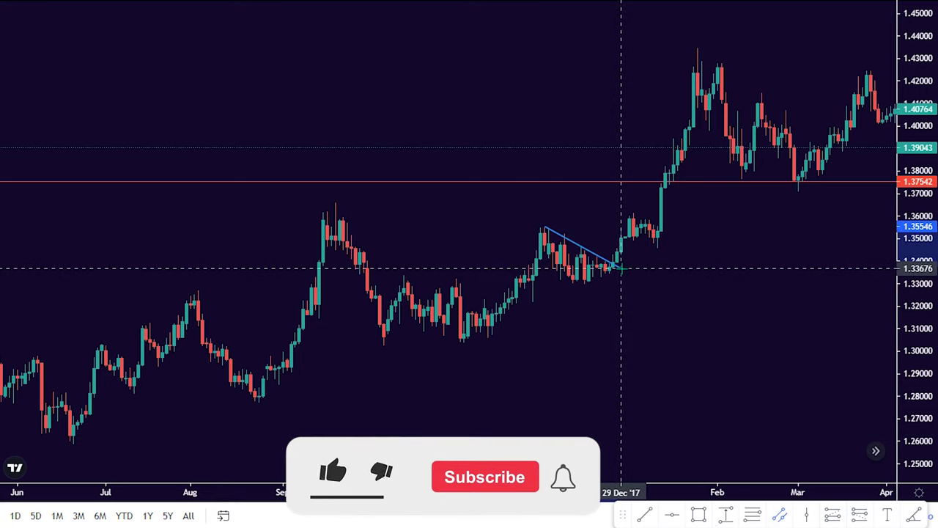
click(581, 287)
click(613, 287)
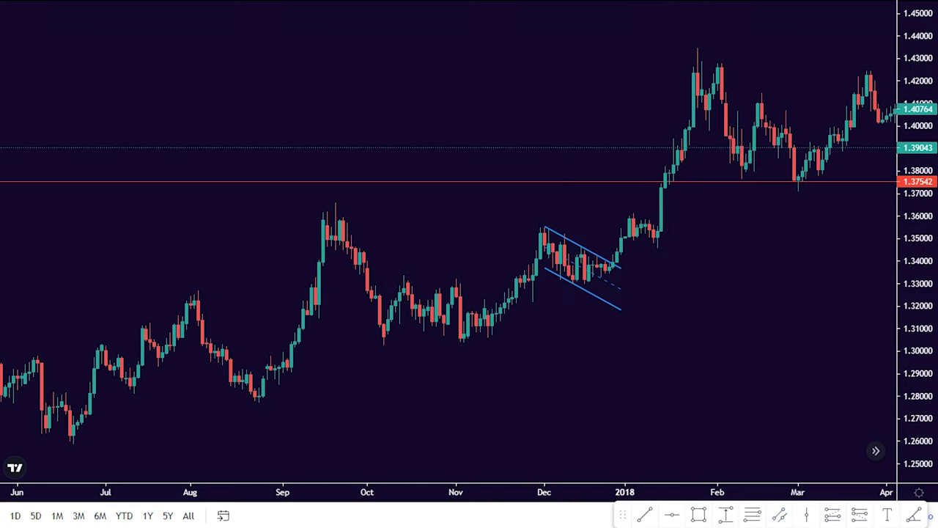
key(Escape)
Switch the GBPUSD chart to the 4-hour timeframe.
click(205, 13)
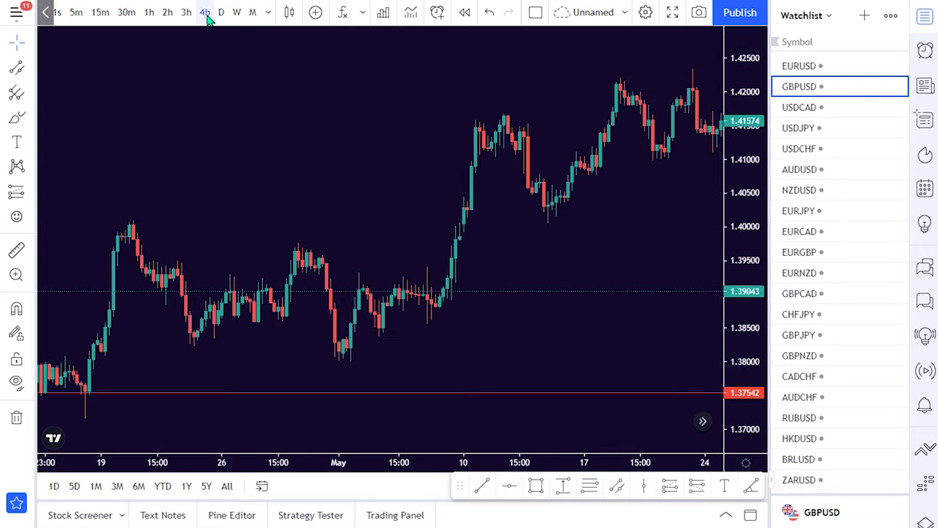
drag(318, 230, 169, 249)
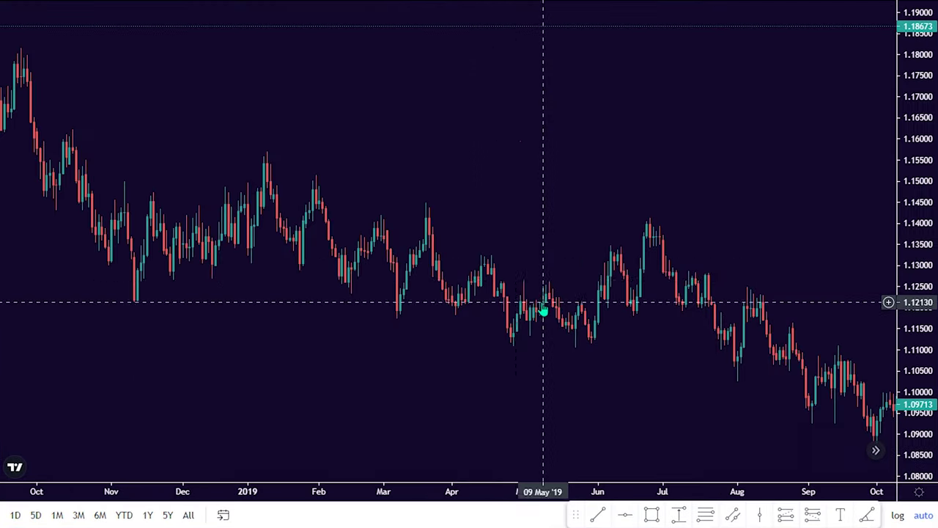
Draw a flat neckline at about 1.1189 from 11 Jun '19 to early August under the head and shoulders pattern.
scroll(543, 308, up, 3)
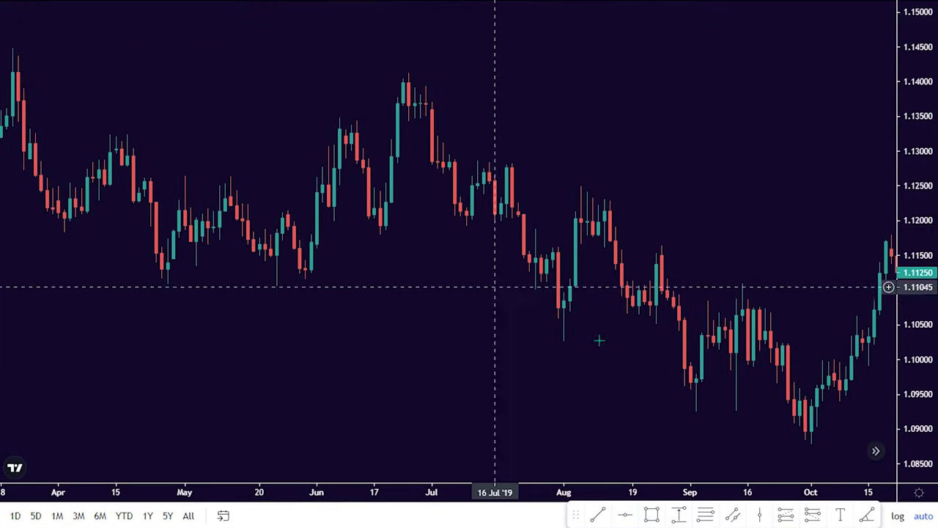
click(352, 228)
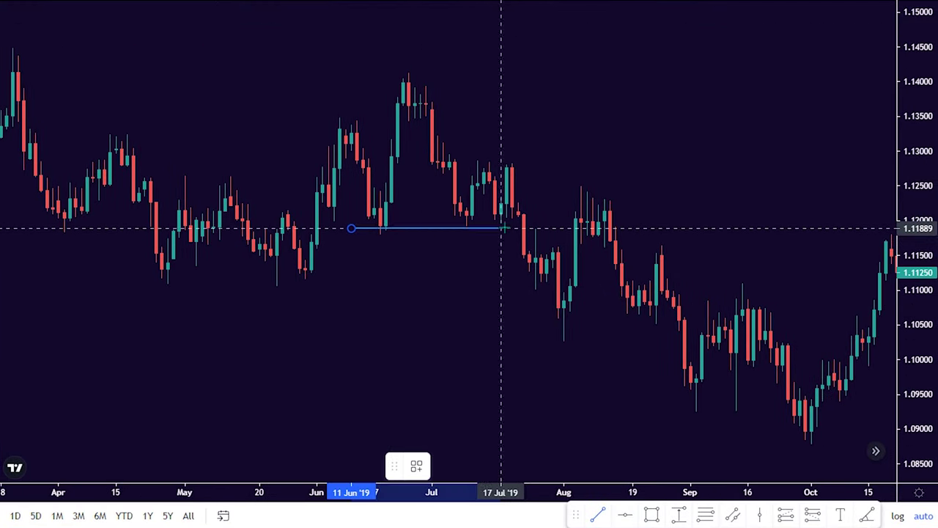
click(576, 226)
click(482, 178)
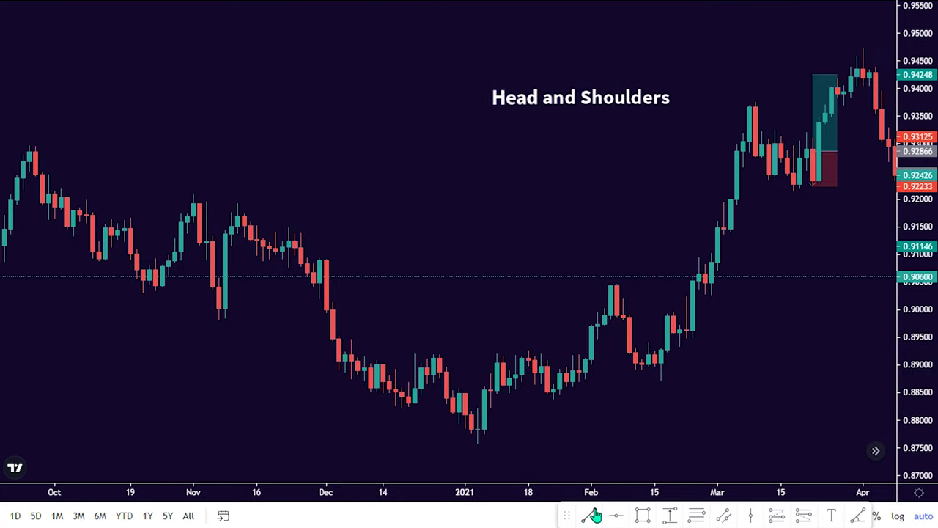
Draw the inverse head and shoulders neckline from 02 Dec '20 across the highs to mid-February 2021, ending at about 0.8912.
click(592, 516)
click(333, 353)
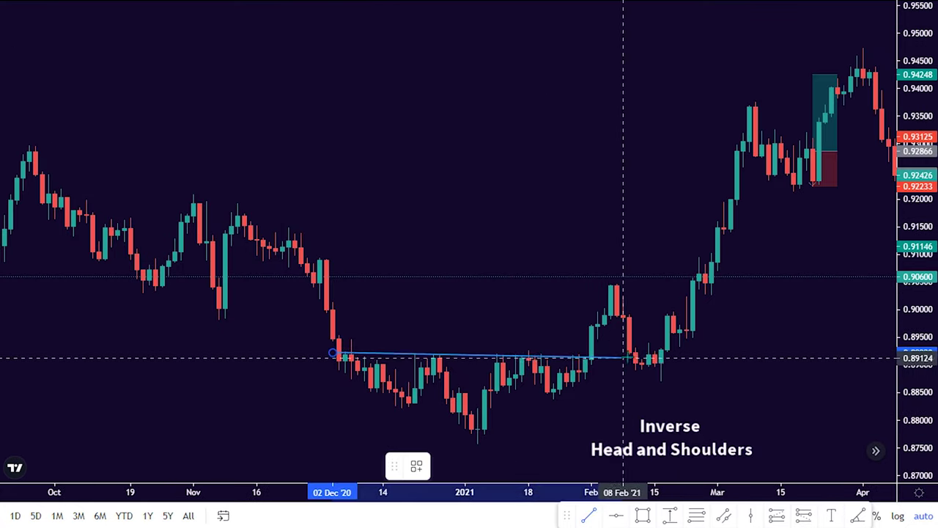
click(642, 357)
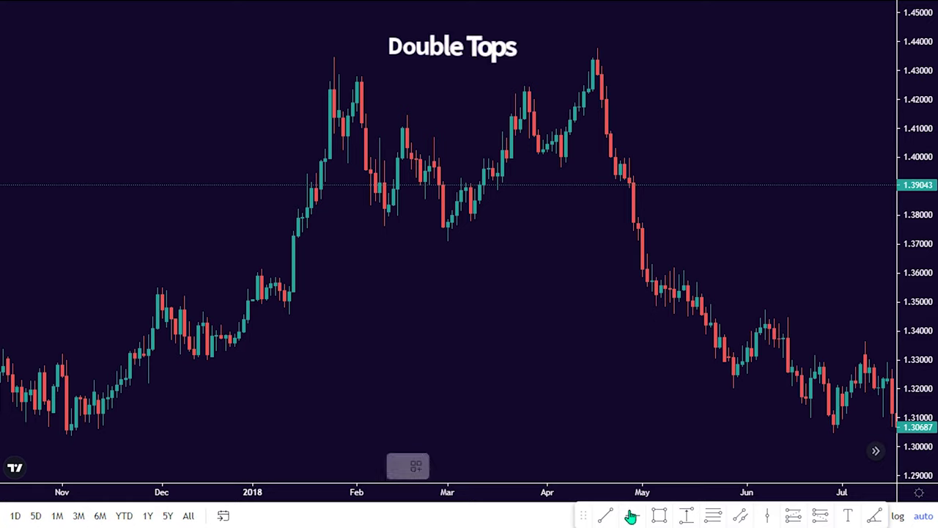
Place a horizontal line at the early-March 2018 low between the double tops.
click(447, 231)
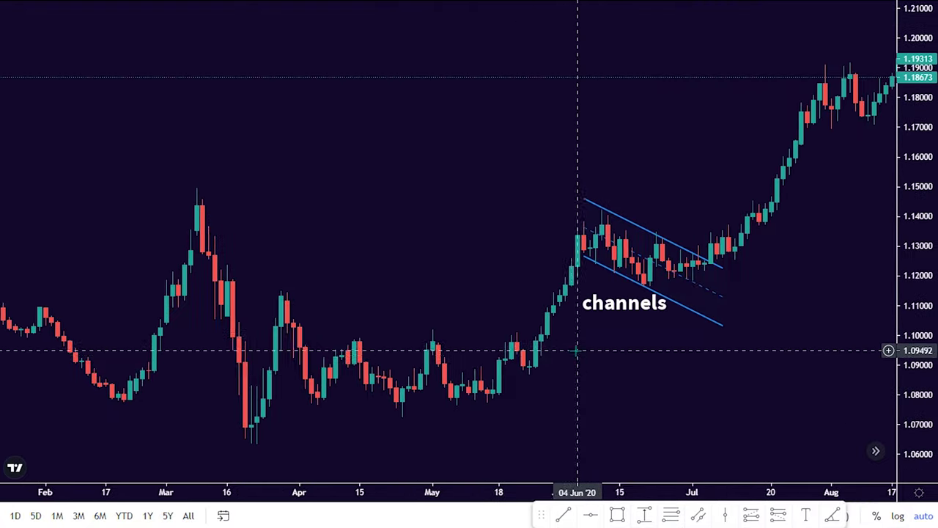
Draw a flat trend line at about 1.2063 from 02 Dec '20 to early February 2021 under the lows of the topping pattern.
drag(565, 350, 442, 366)
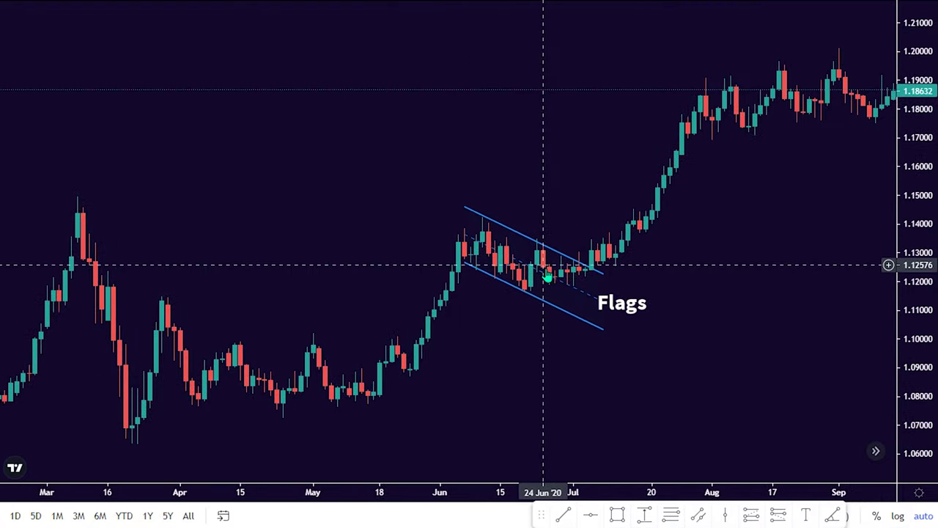
drag(604, 254, 302, 169)
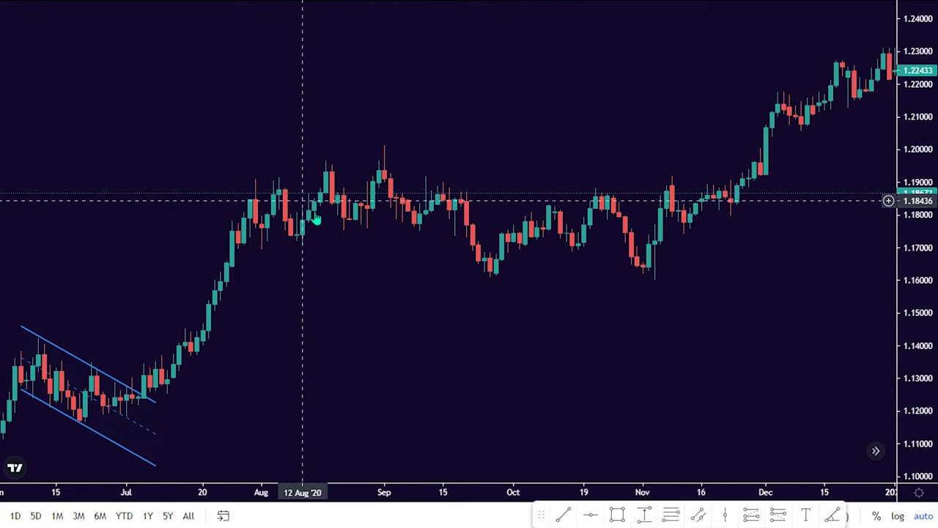
drag(602, 228, 333, 262)
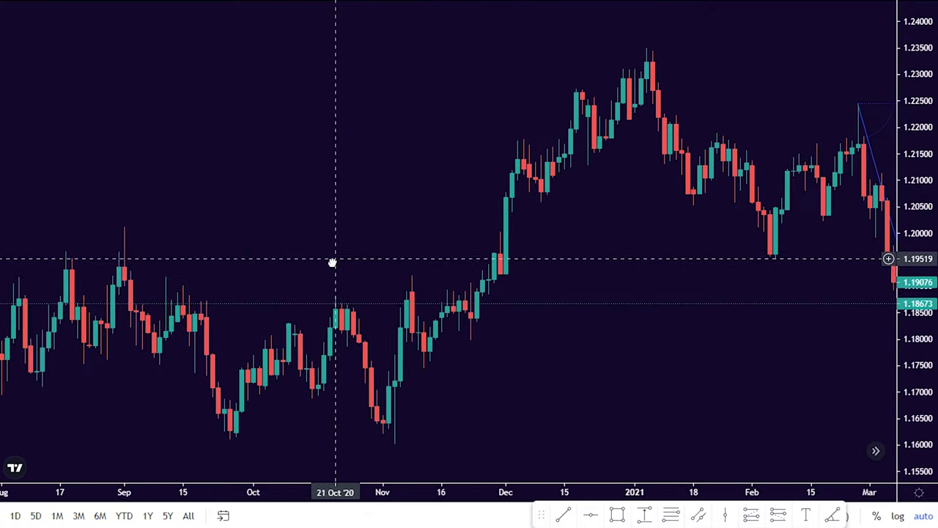
drag(391, 320, 438, 382)
click(560, 516)
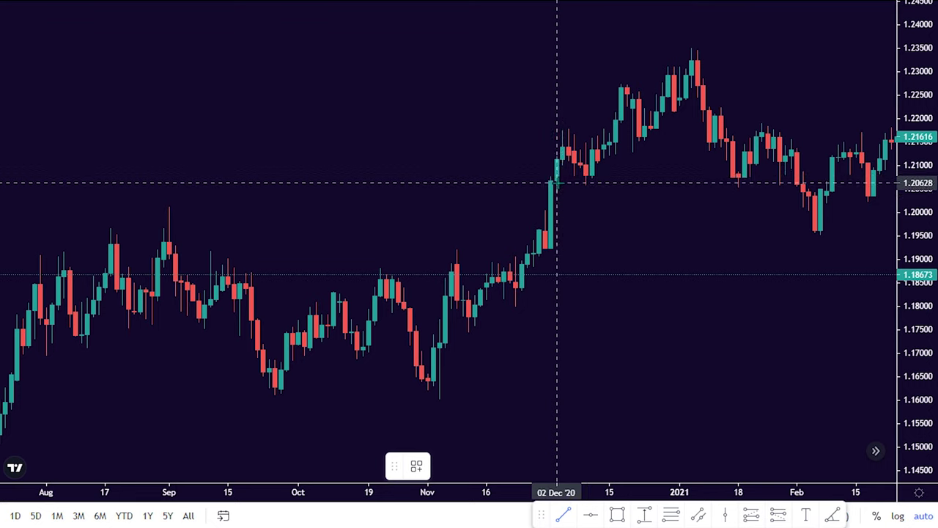
click(557, 182)
click(819, 183)
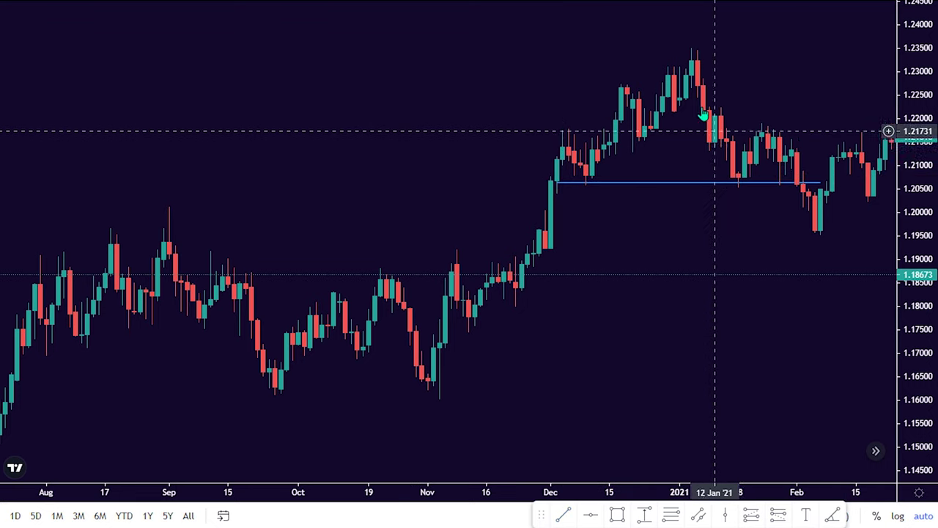
Draw a flat trend line from 10 Sep '20 to early December 2020 across the highs at about 1.187.
drag(549, 183, 728, 242)
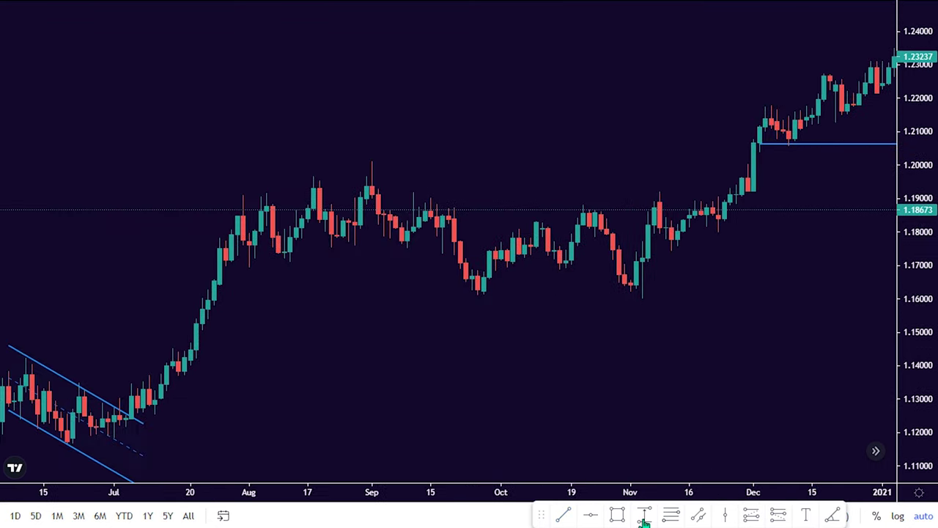
click(561, 513)
click(414, 211)
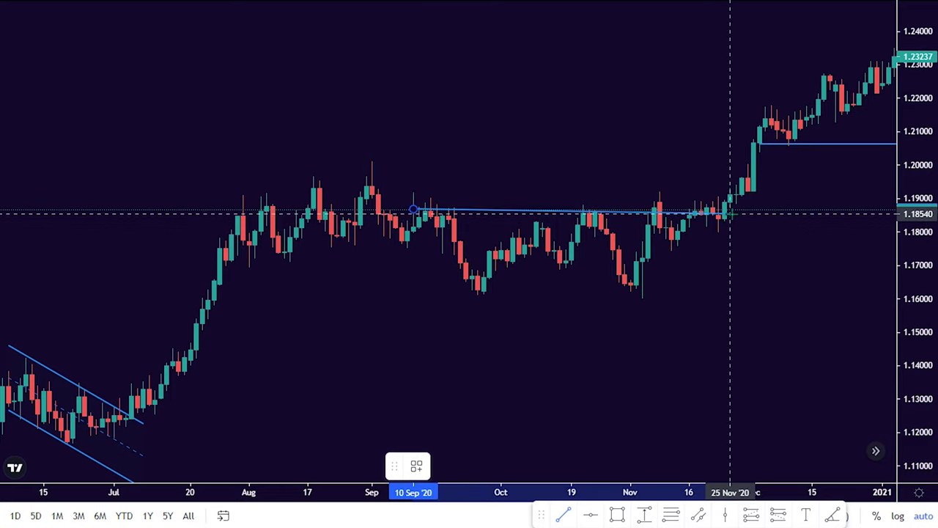
click(754, 210)
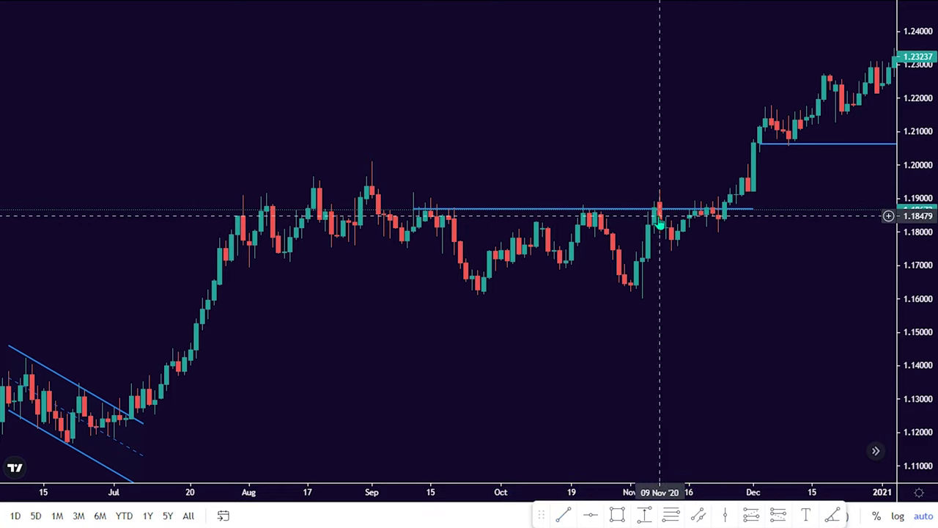
Draw a flat trend line from 09 Apr '20 to mid-June 2020 along the highs at about 1.099.
scroll(595, 248, left, 10)
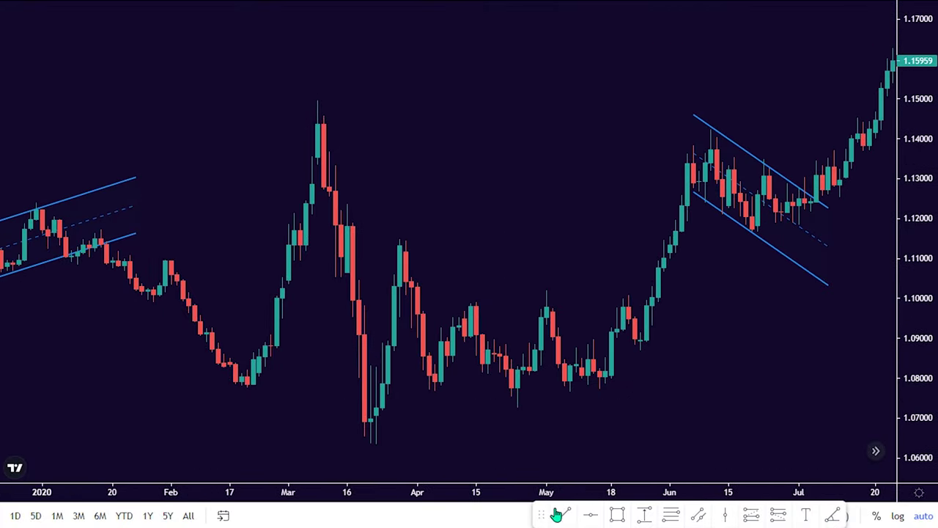
click(452, 302)
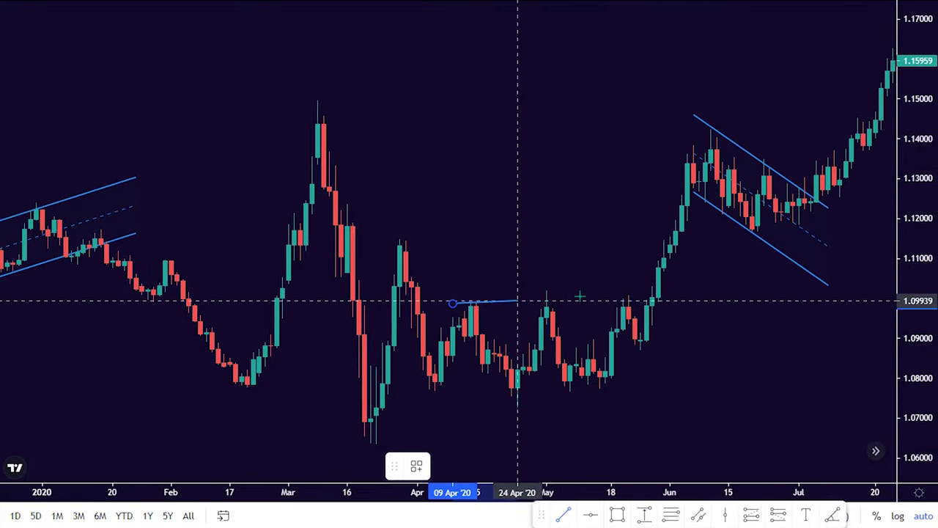
click(709, 303)
Examine the price swings from August to November 2020 and the consolidation and breakout from October to December 2019.
drag(469, 347, 599, 278)
scroll(432, 253, right, 10)
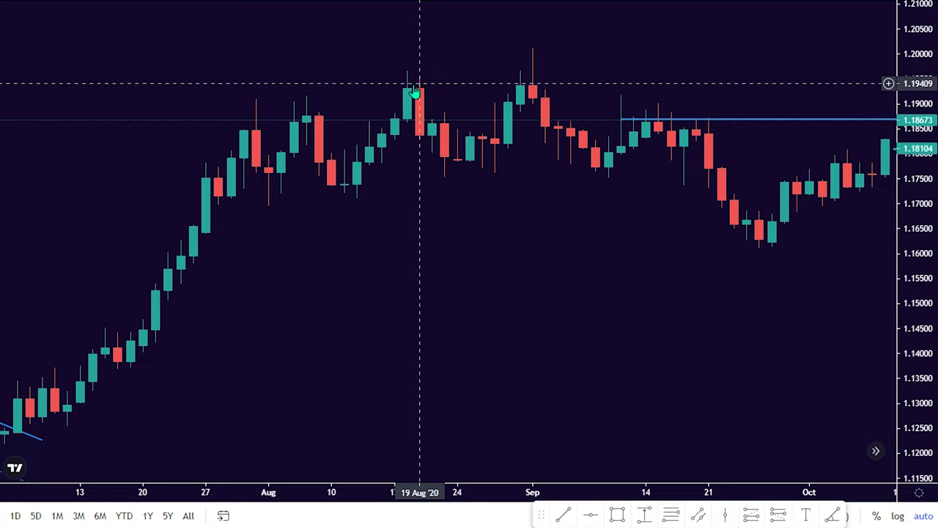
drag(702, 162, 486, 178)
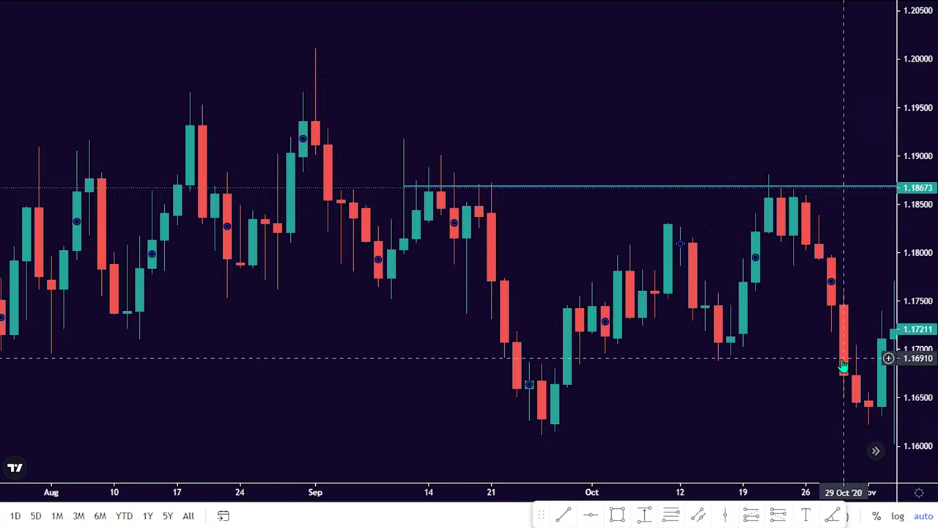
drag(843, 366, 706, 356)
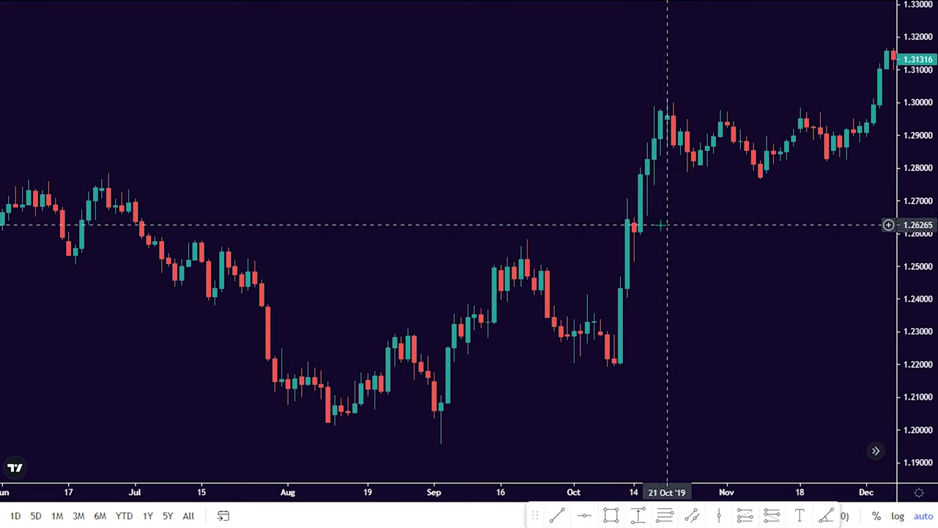
drag(662, 225, 434, 203)
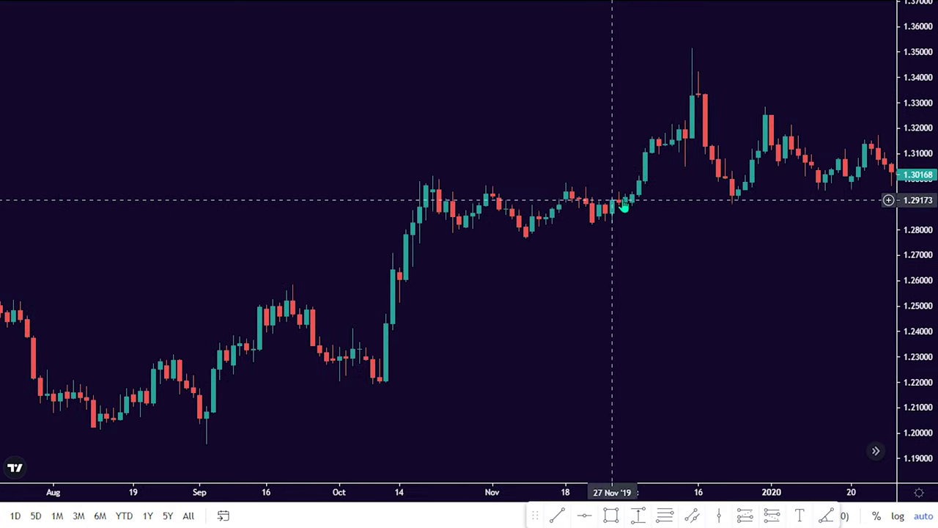
drag(609, 202, 567, 204)
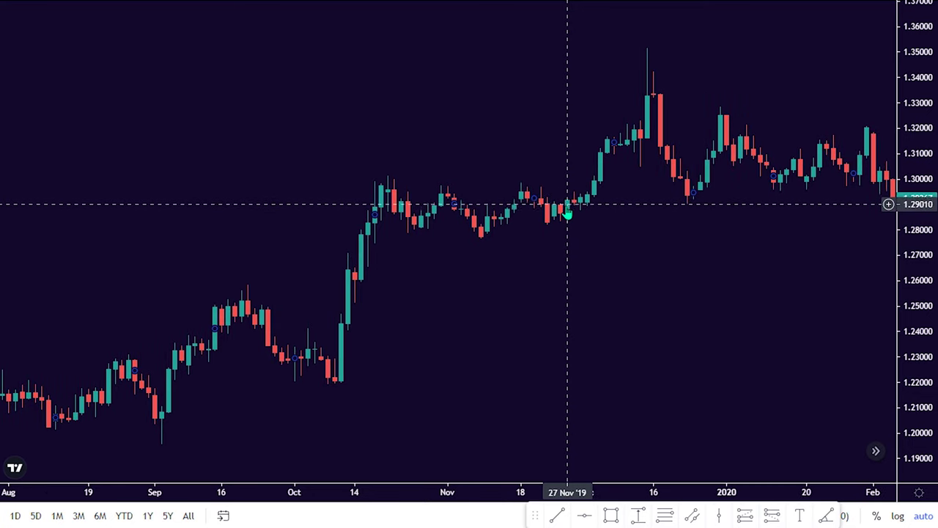
scroll(645, 213, up, 2)
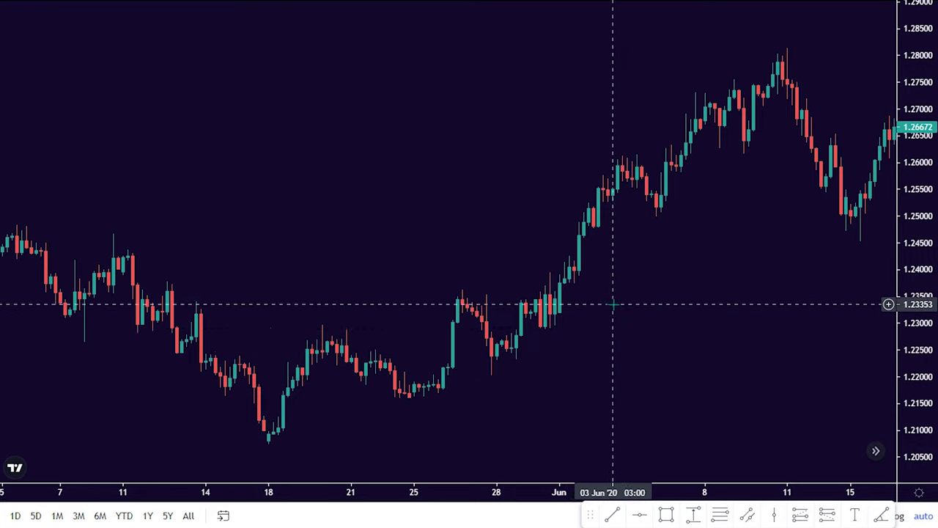
Draw a flat trend line at about 1.25 from early to late June 2020 as the neckline under both shoulders.
drag(586, 302, 287, 322)
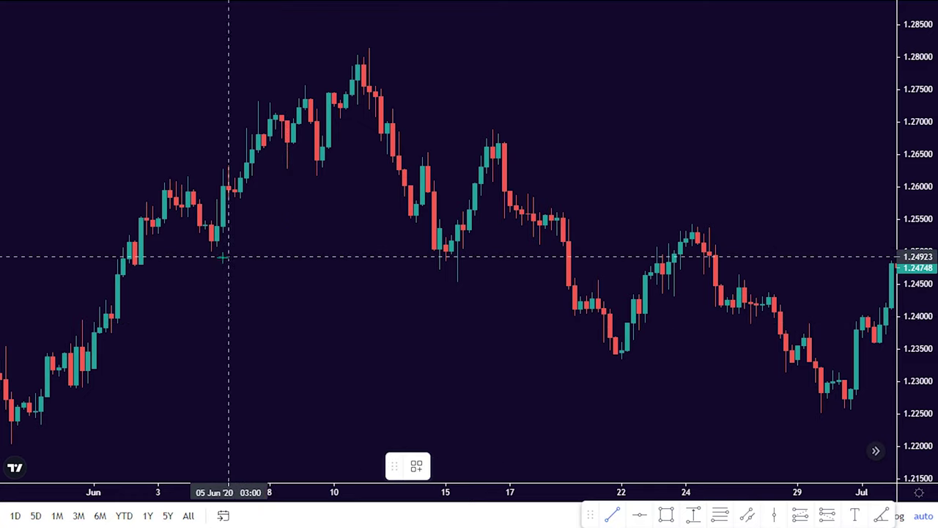
click(176, 250)
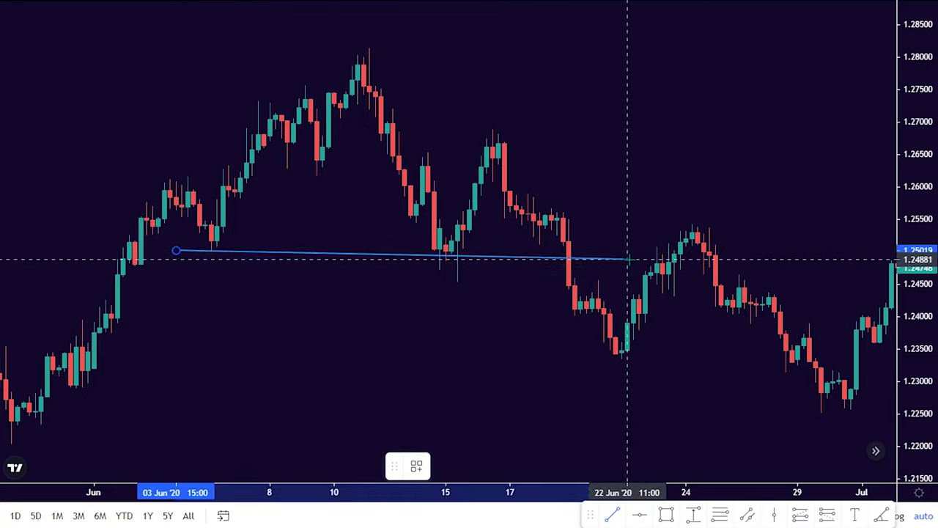
click(708, 250)
drag(462, 253, 404, 251)
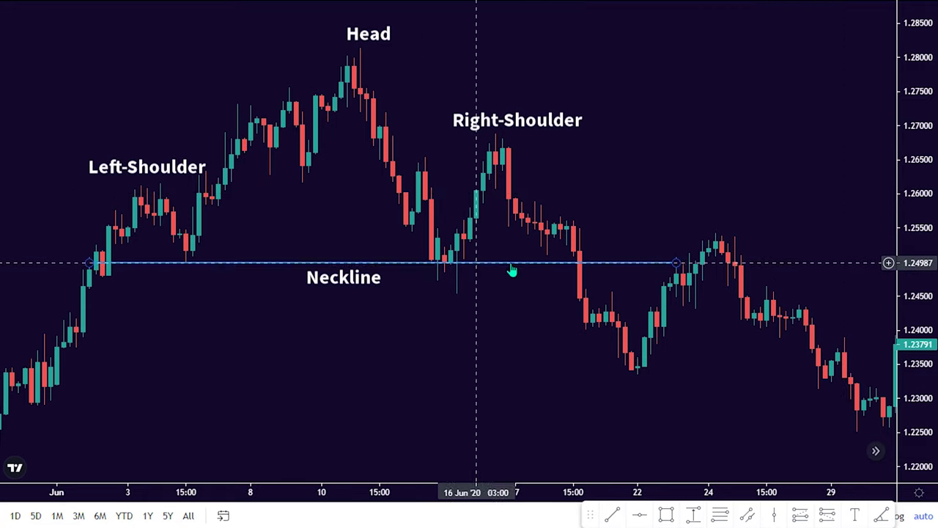
click(595, 262)
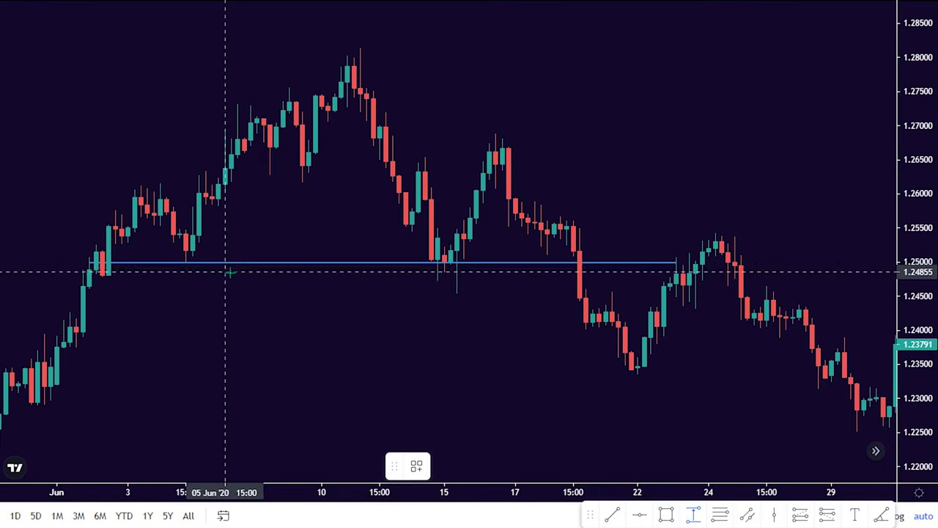
Mark the price range of about 0.0314 from the neckline to the head's peak and project about 0.0313 downward from the neckline.
click(290, 263)
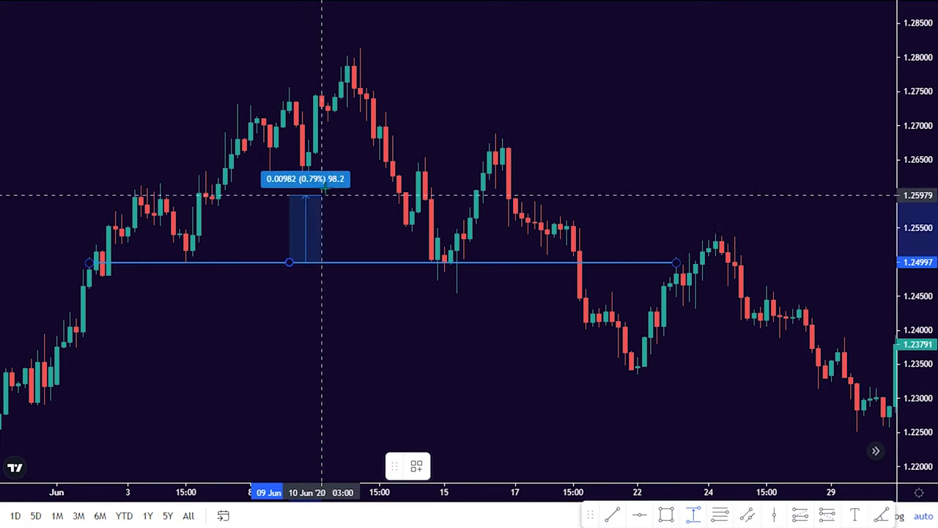
click(425, 48)
click(691, 517)
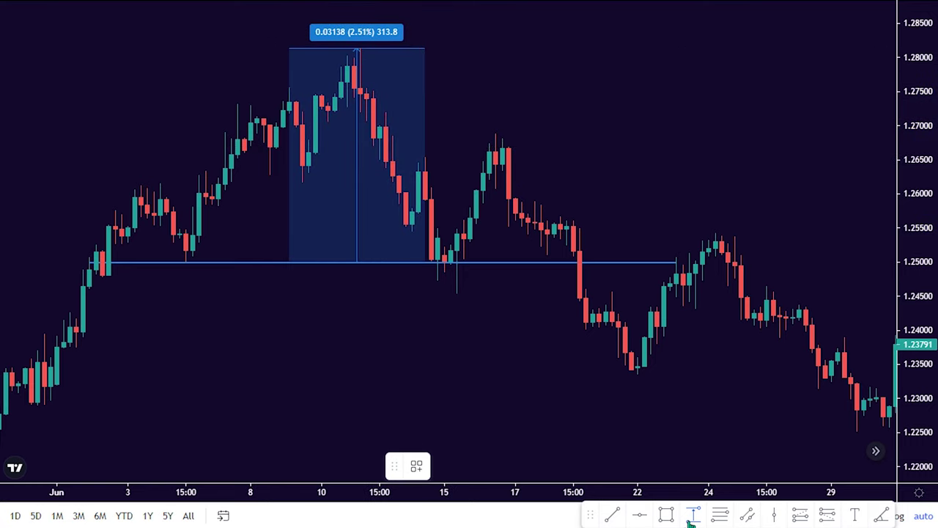
click(503, 262)
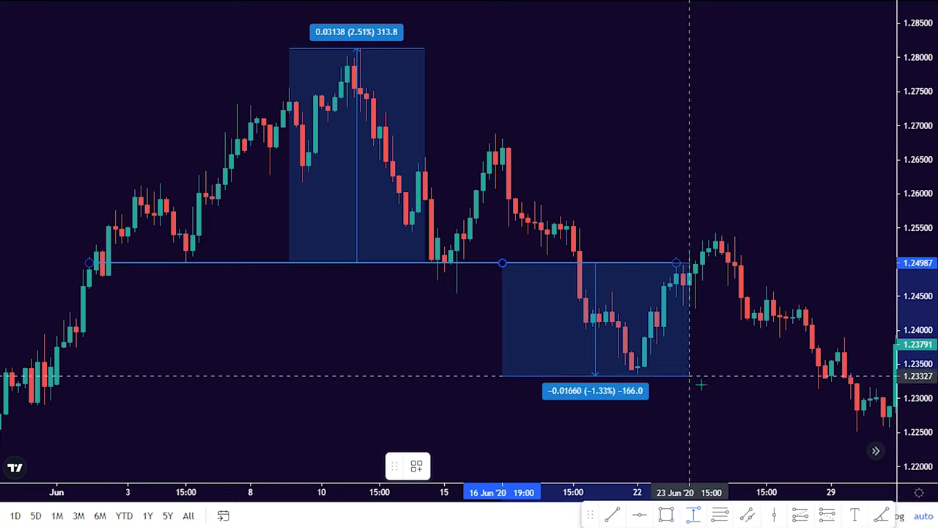
click(872, 456)
scroll(688, 183, down, 1)
scroll(688, 183, right, 1)
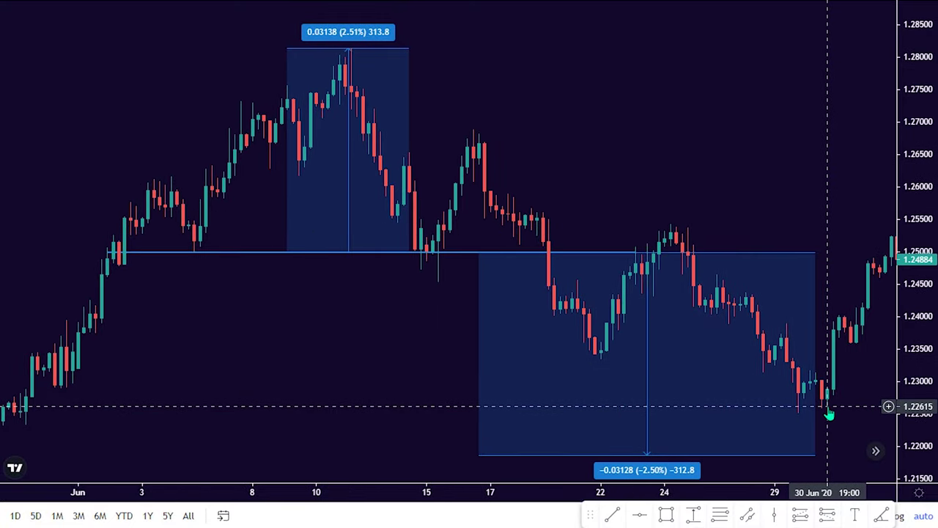
Place a horizontal line at about 1.2236, slightly above the end of the downward projection.
scroll(428, 367, down, 1)
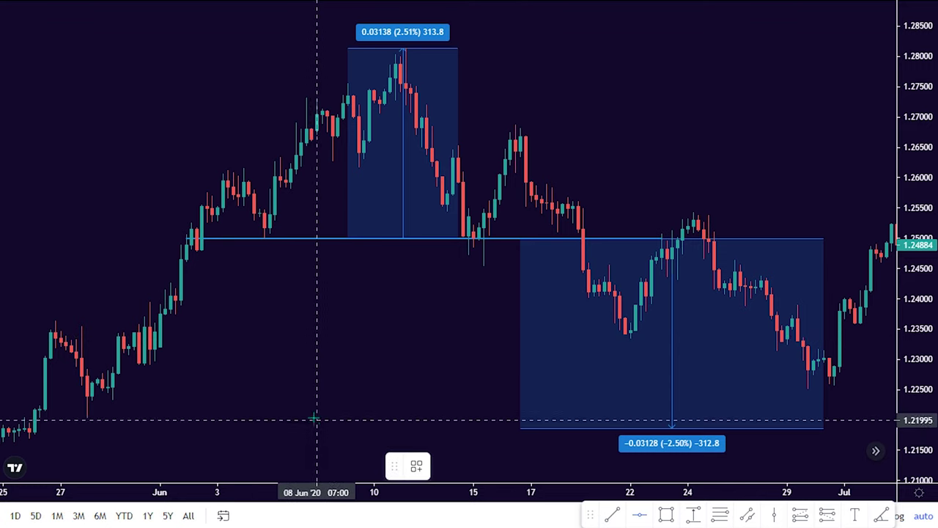
click(446, 398)
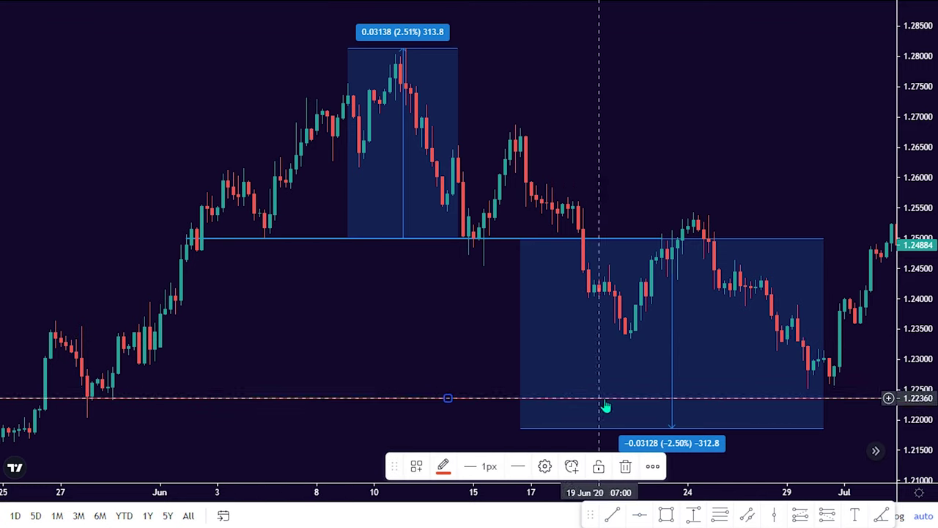
click(523, 404)
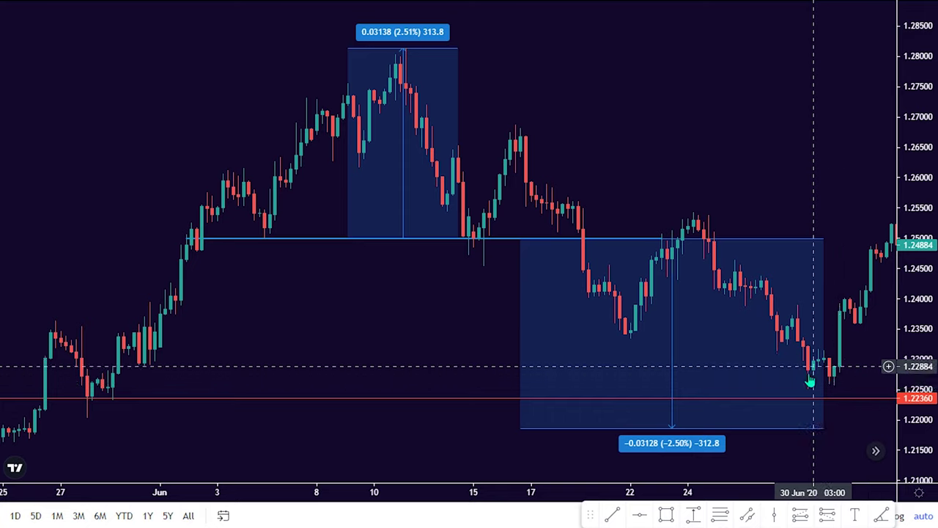
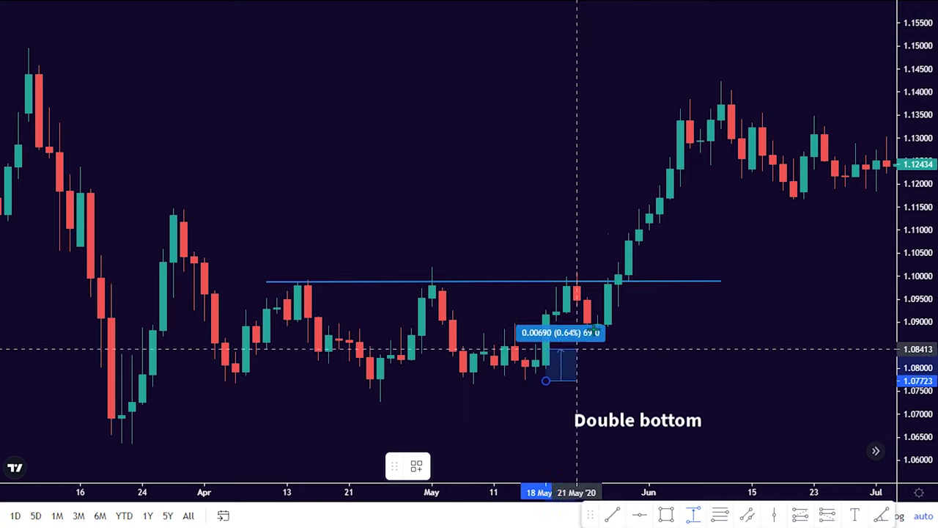
Mark the double bottom's height of about 0.0214 up to the neckline and project about 0.0216 above the neckline from 01 Jun '20.
click(629, 282)
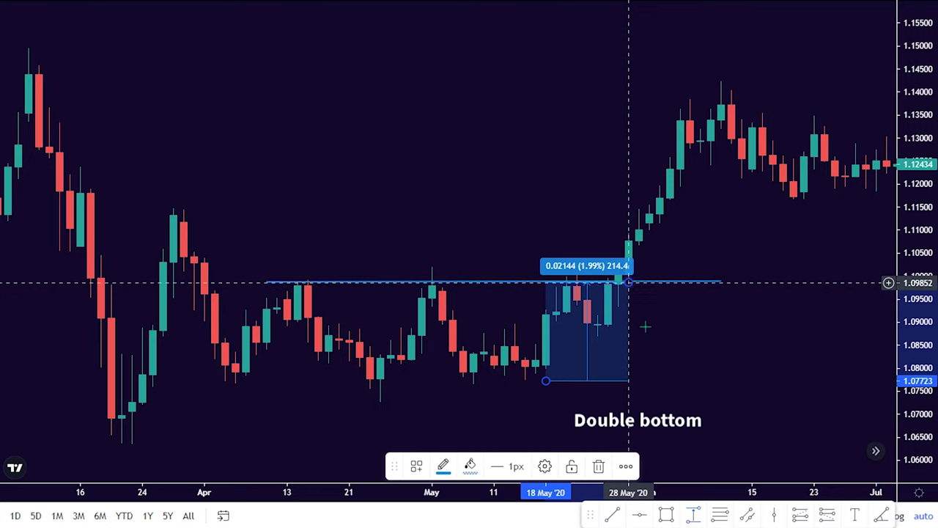
click(693, 516)
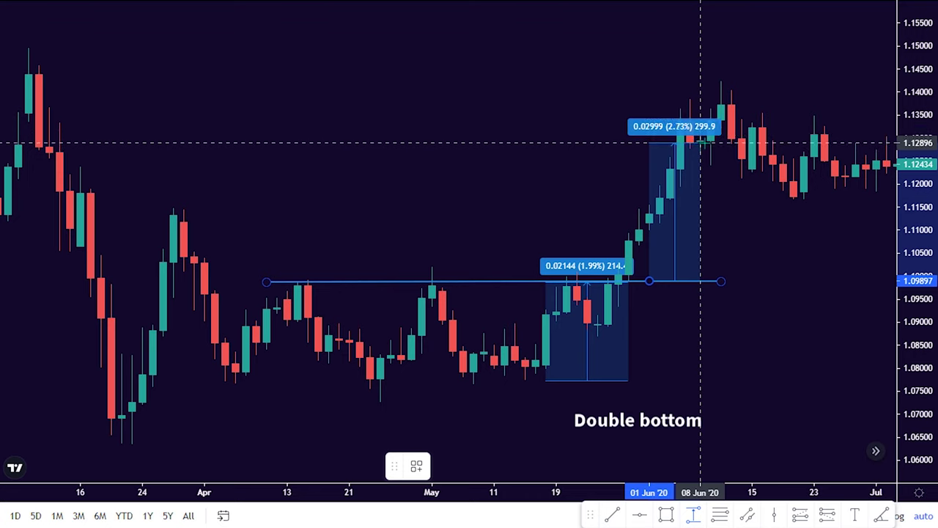
click(710, 184)
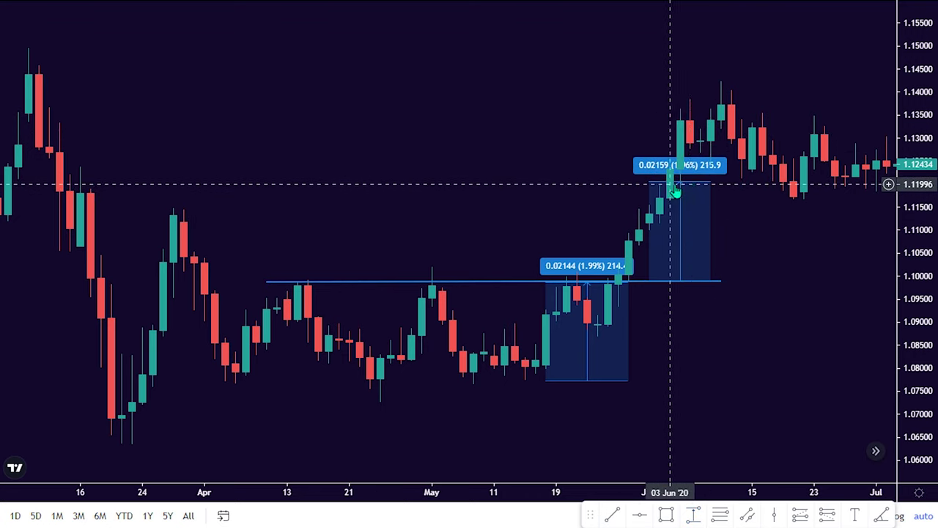
Place a horizontal line at about 1.1207, at the upper end of the double bottom's projected range.
click(639, 515)
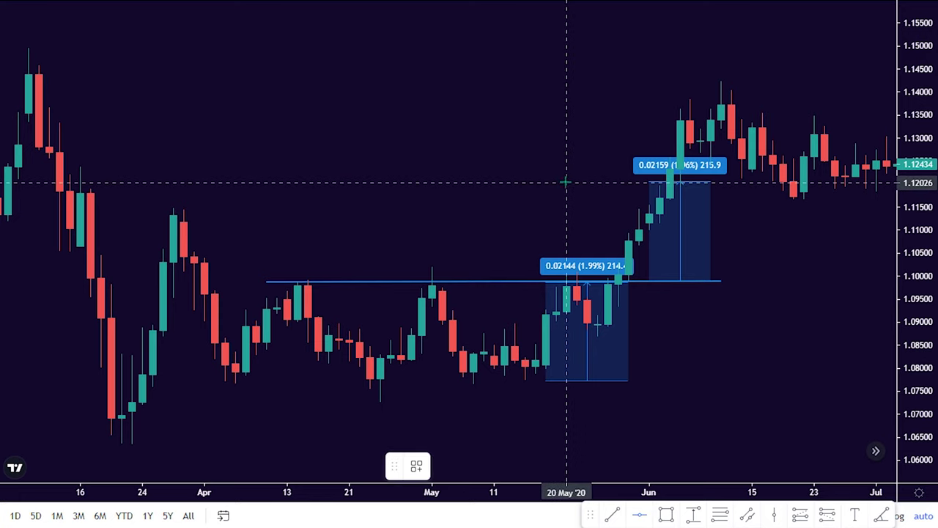
click(566, 181)
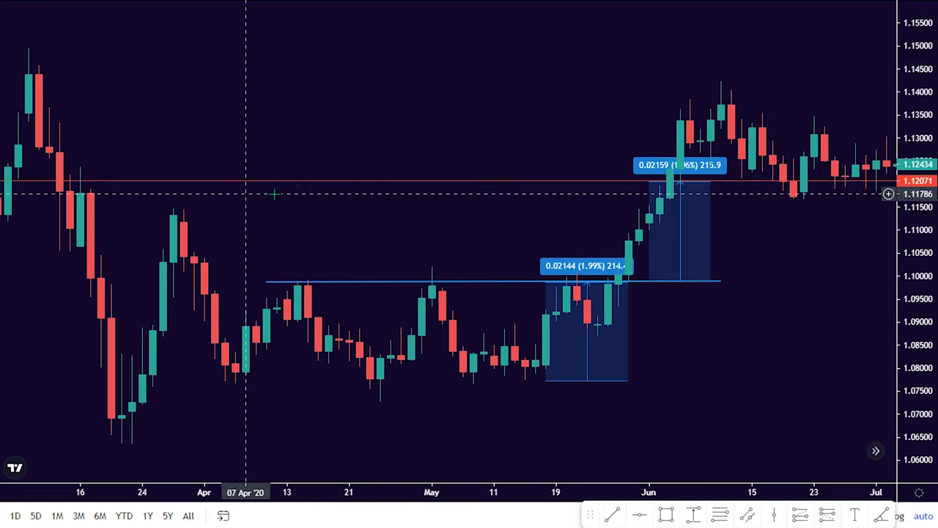
scroll(525, 186, up, 3)
click(438, 384)
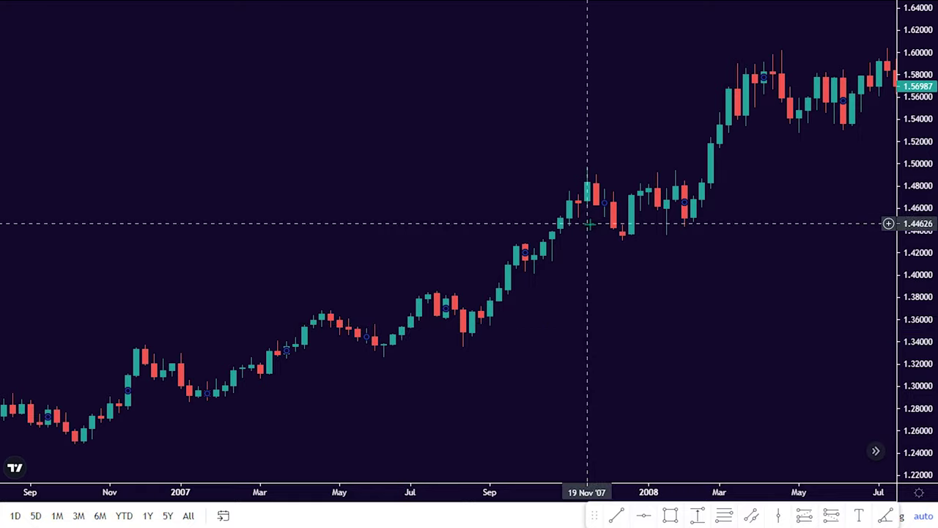
Place a horizontal line at about 1.53 along the lows between the two peaks of the 2008 double top.
drag(586, 220, 272, 223)
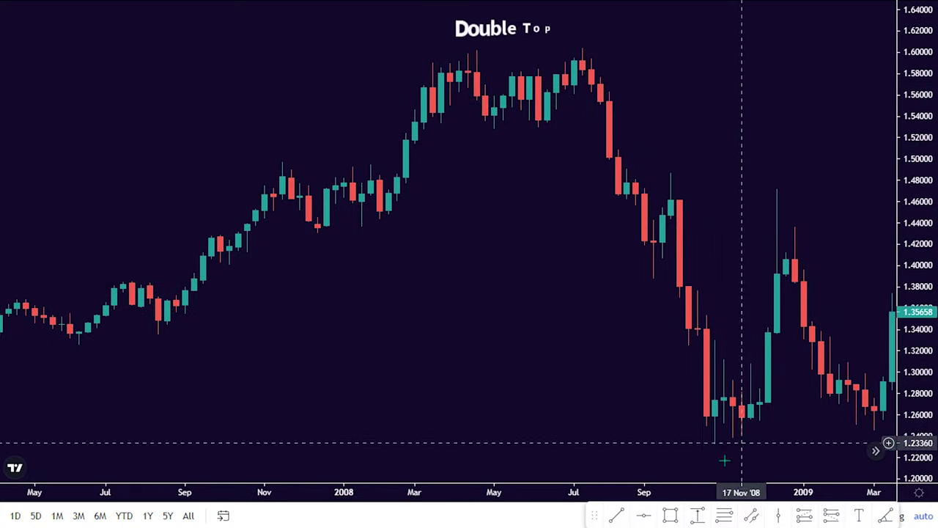
click(645, 516)
click(645, 126)
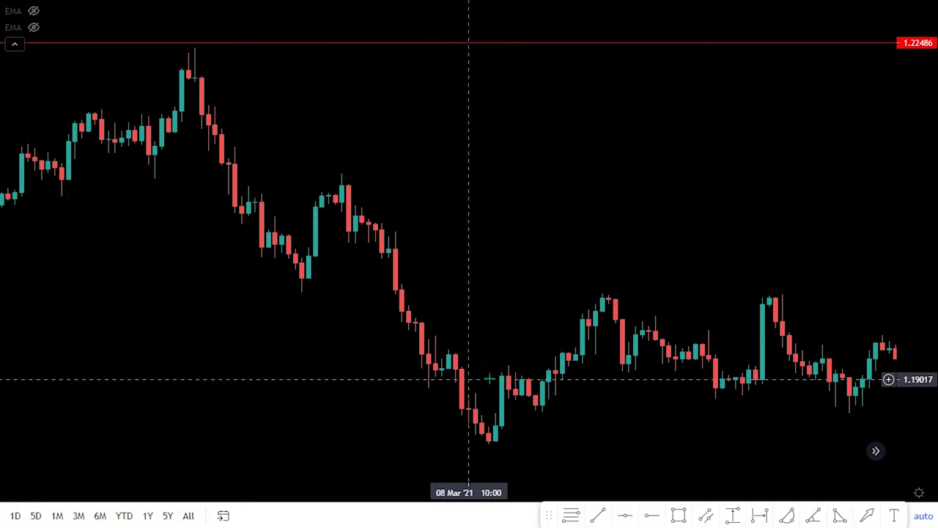
Examine the inverse head and shoulders pattern from late March to early April 2021 and its sloping neckline.
drag(641, 377, 245, 294)
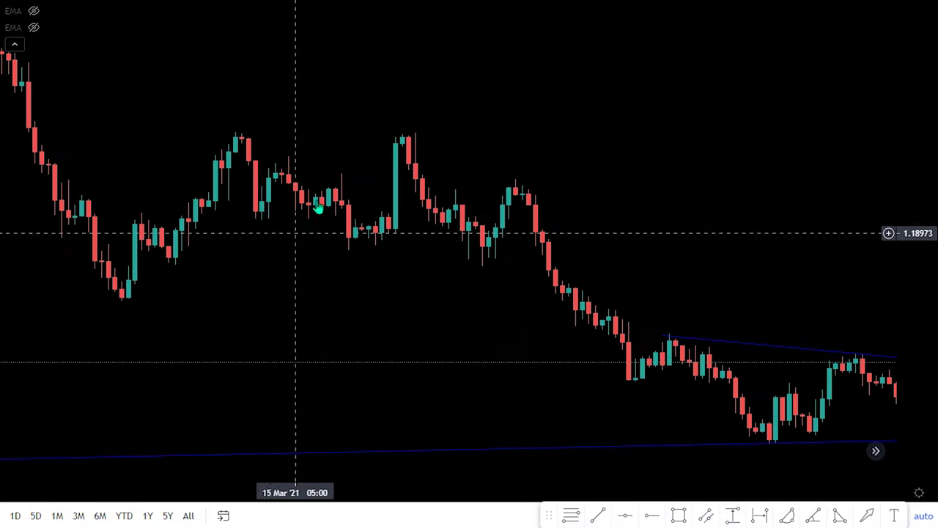
drag(652, 378, 419, 330)
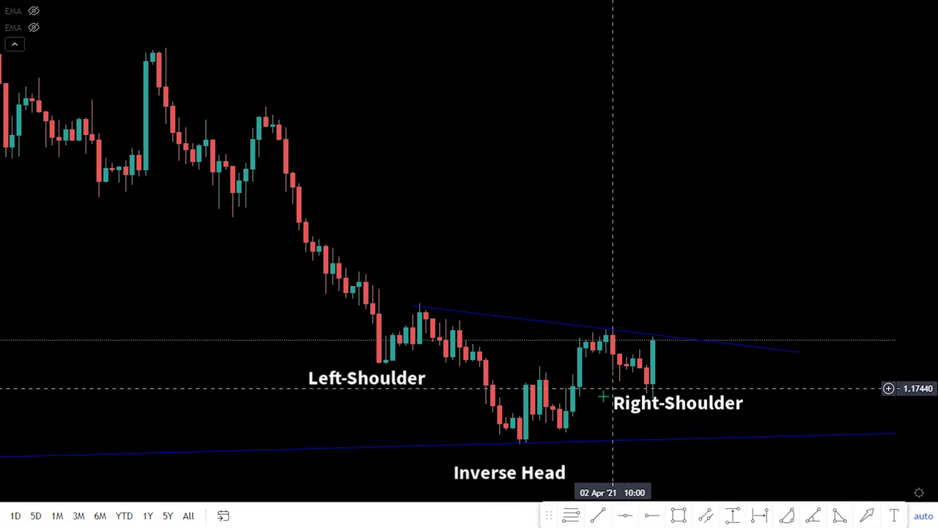
scroll(541, 428, up, 1)
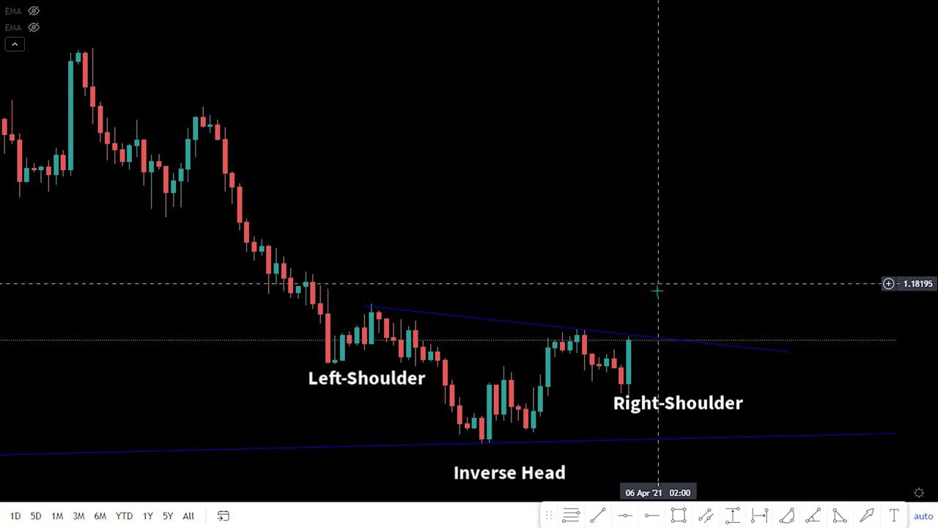
click(600, 333)
click(593, 324)
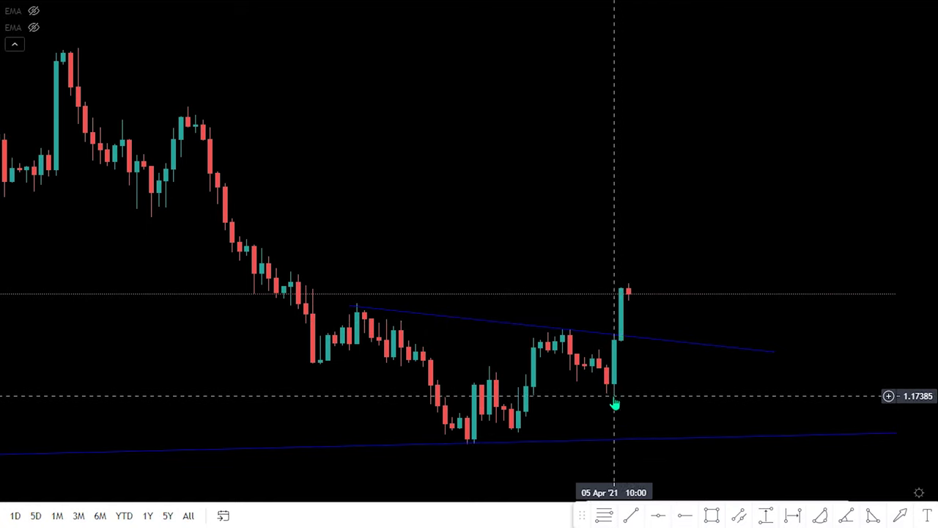
Mark the price range of about 0.00805 from the inverse head's low at about 1.1702 up to the sloping neckline.
click(650, 448)
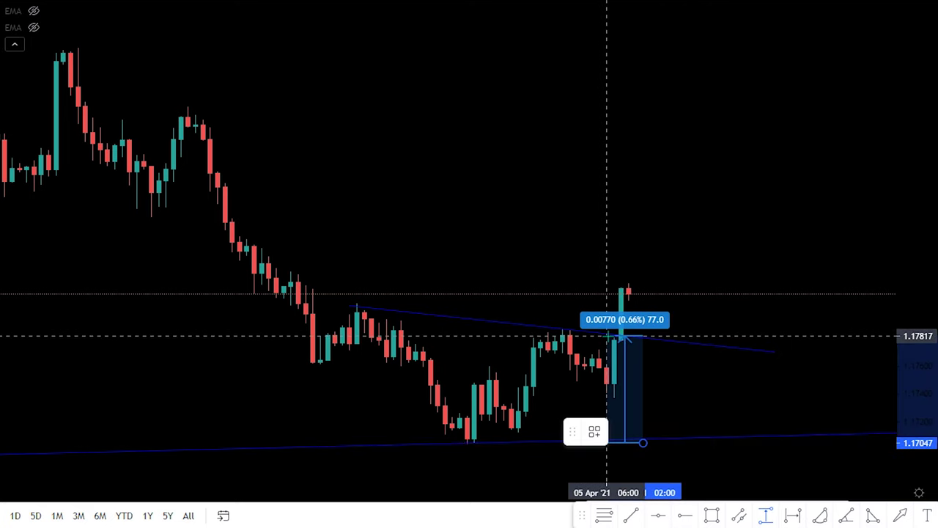
click(607, 336)
drag(643, 443, 643, 446)
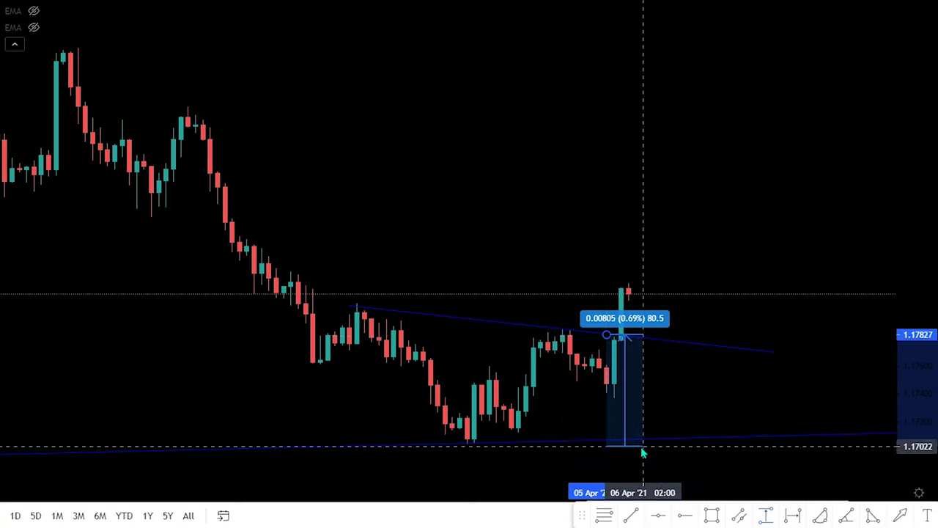
click(653, 393)
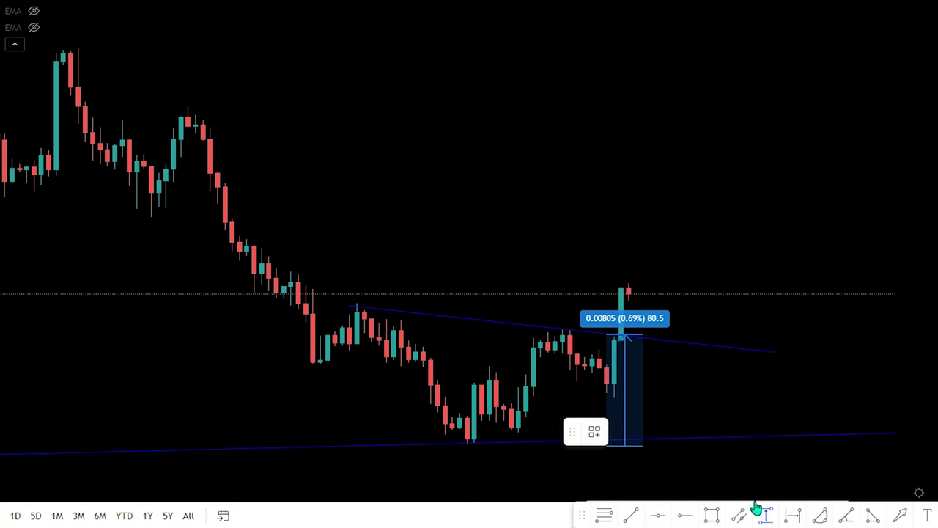
Project a price range of 0.00805 upward from the neckline at about 1.1783 on 06 Apr '21.
click(760, 517)
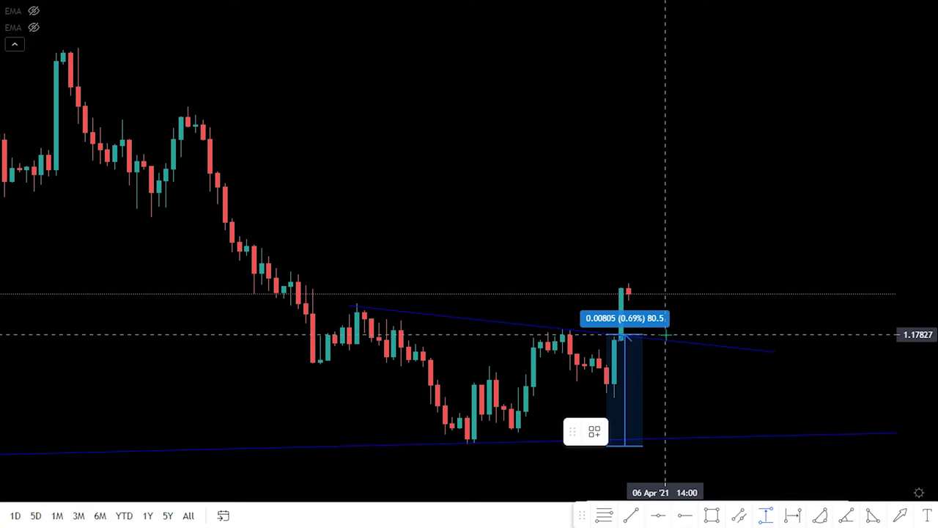
click(665, 334)
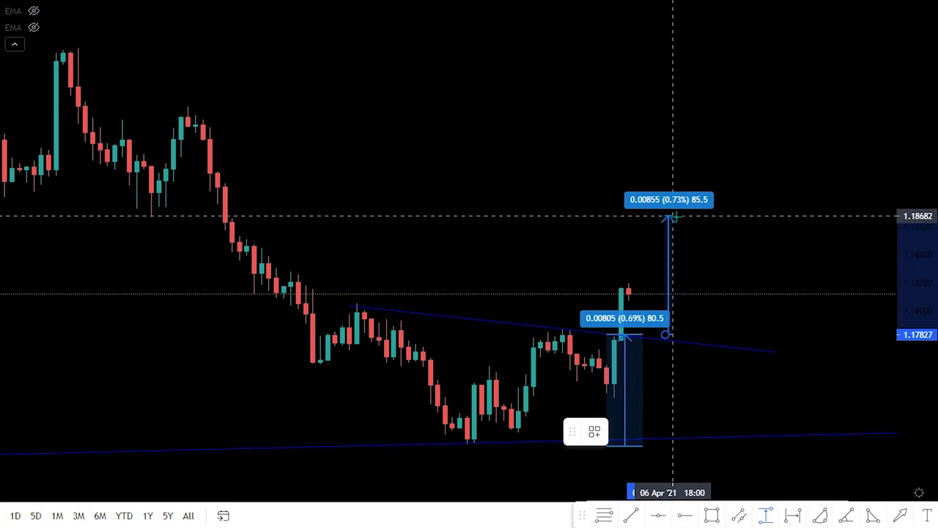
click(673, 223)
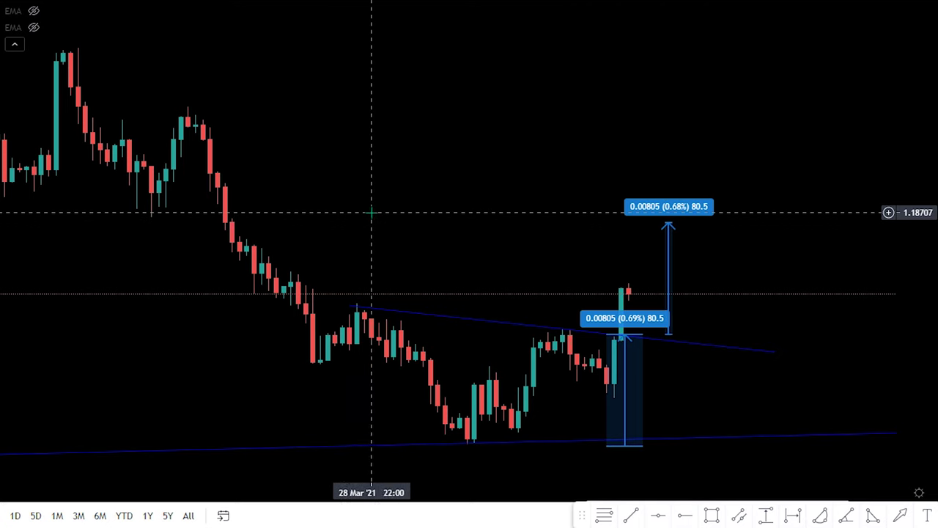
Place a horizontal line at about 1.1868, near the upper end of the inverse pattern's projected range.
scroll(370, 212, down, 2)
scroll(297, 212, up, 2)
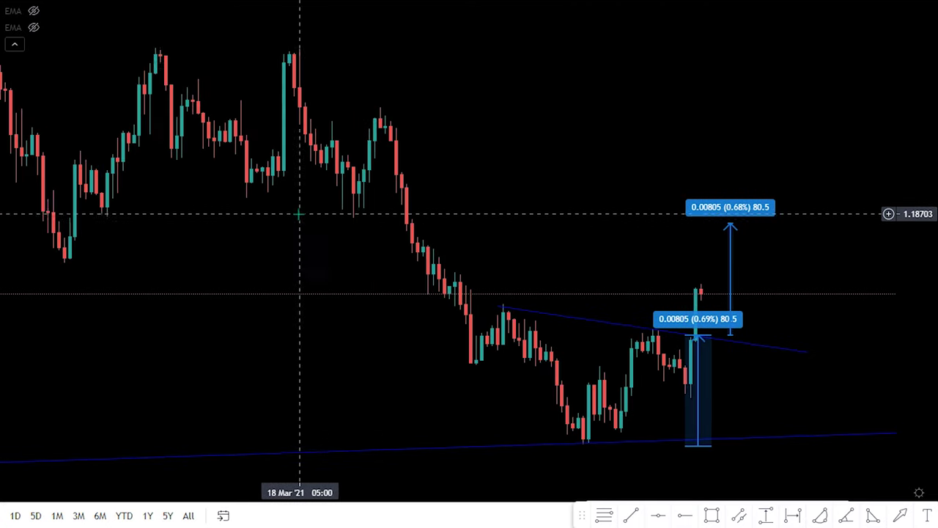
click(659, 517)
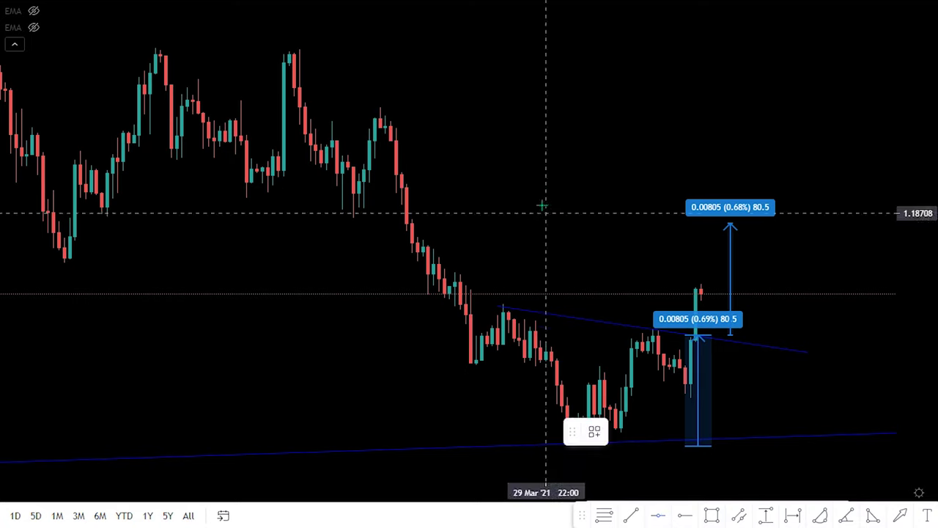
click(540, 217)
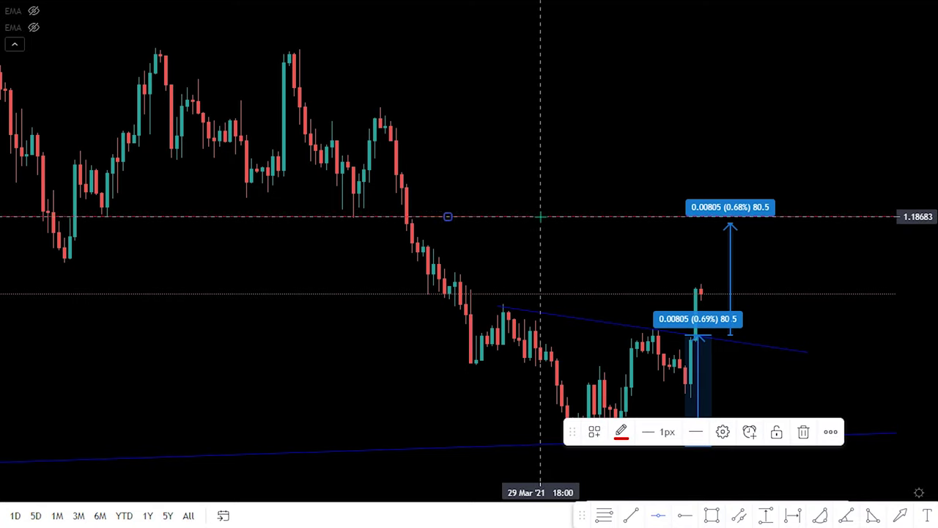
click(541, 210)
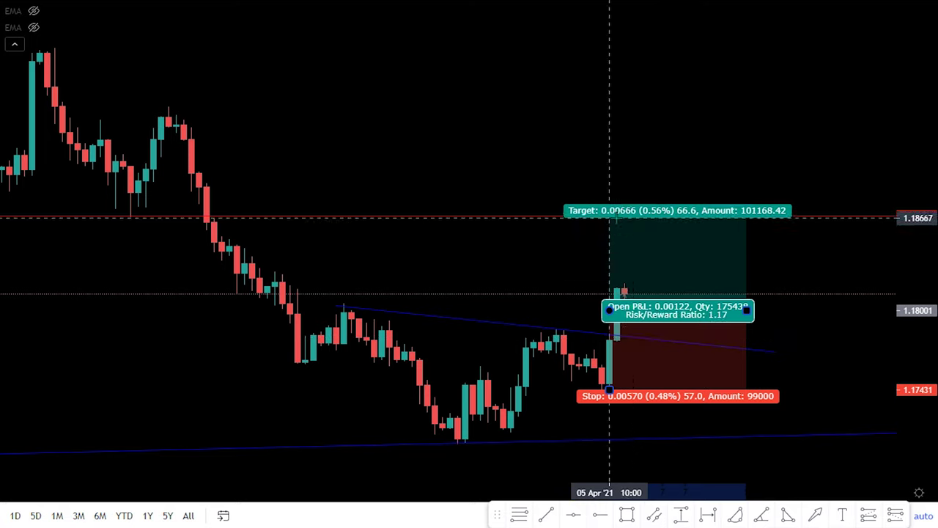
Move the long position beyond the latest candle, with entry at about 1.1798, target 1.1864 and stop 1.1741.
drag(633, 322, 700, 322)
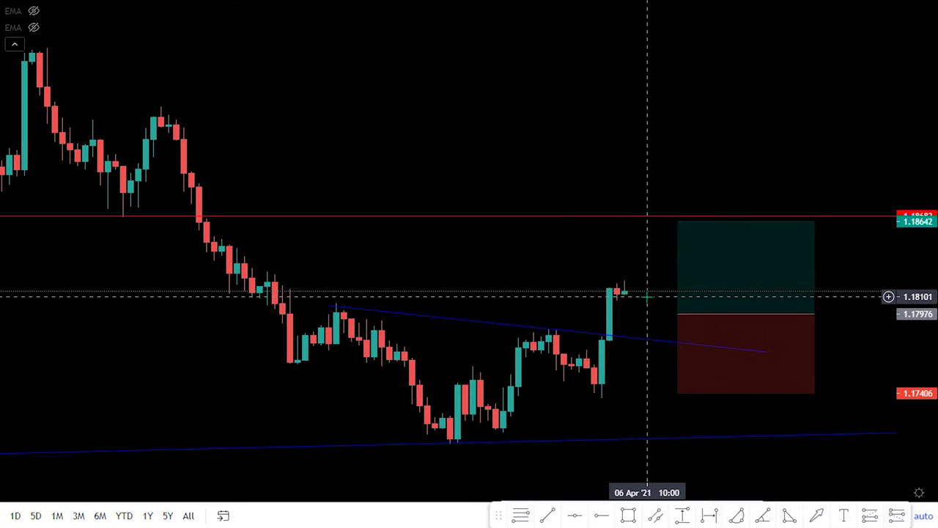
scroll(644, 297, right, 3)
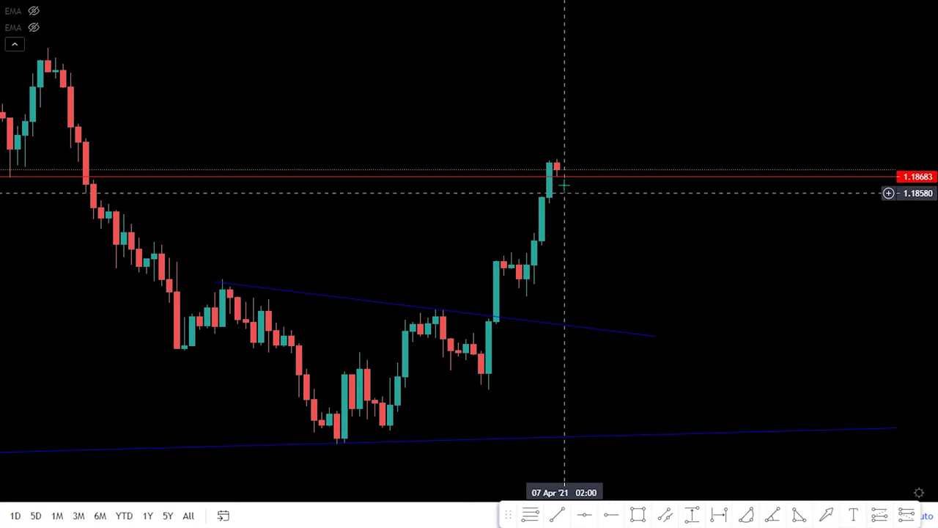
Examine the price action around the horizontal target line from mid-March to early April 2021.
drag(450, 335, 663, 337)
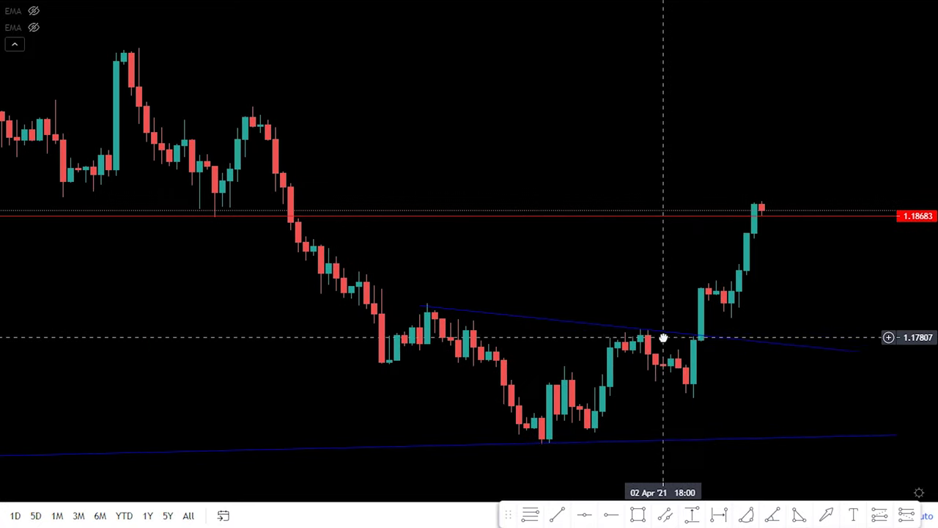
drag(391, 310, 697, 322)
scroll(548, 227, up, 2)
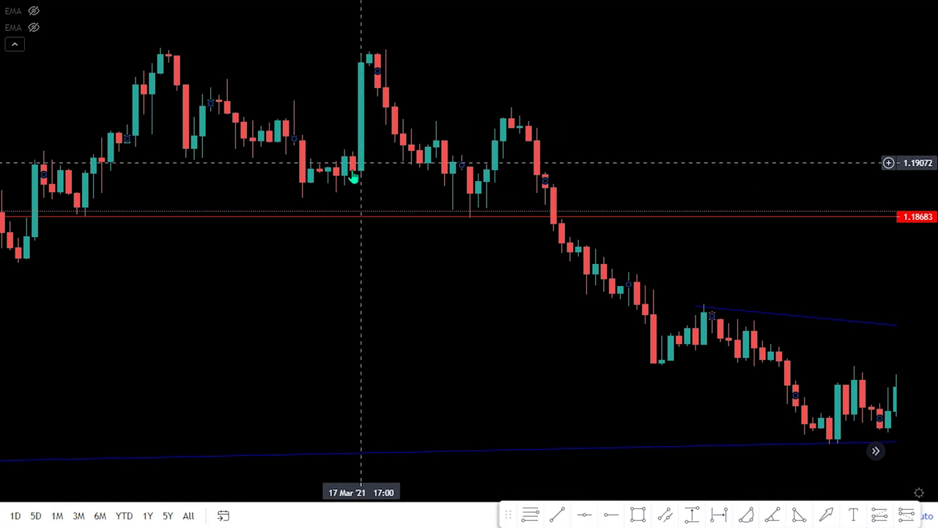
scroll(357, 174, down, 2)
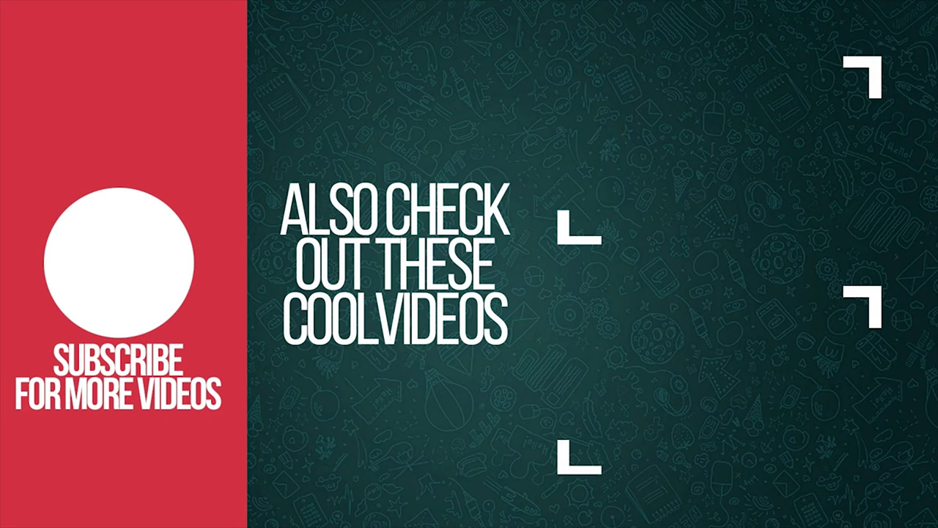